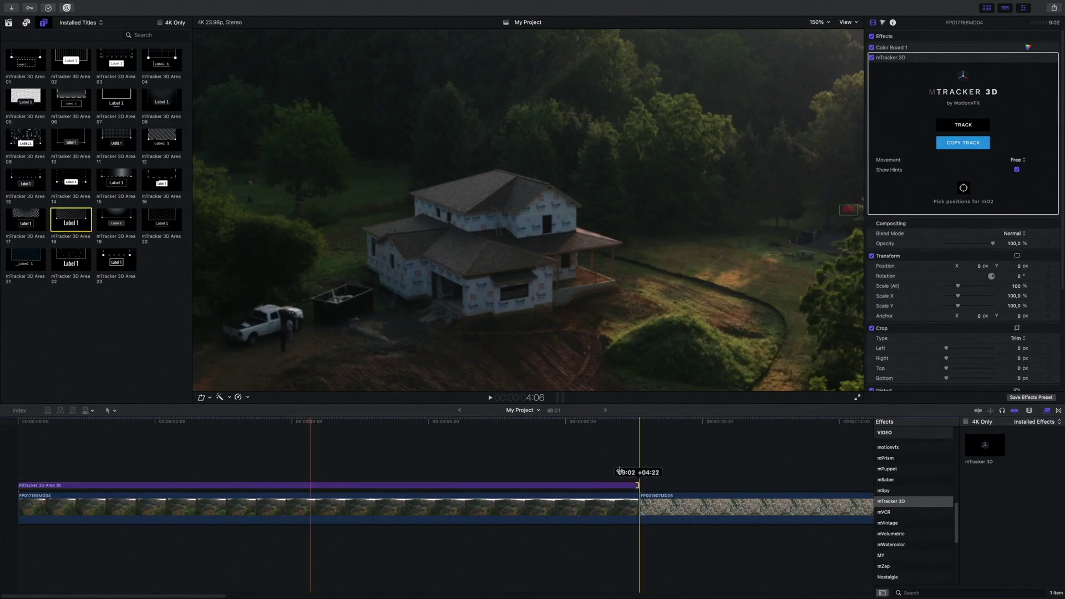
Draw a closed mTracker 3D Area path of twelve points around the outline of the house in the aerial shot
click(311, 485)
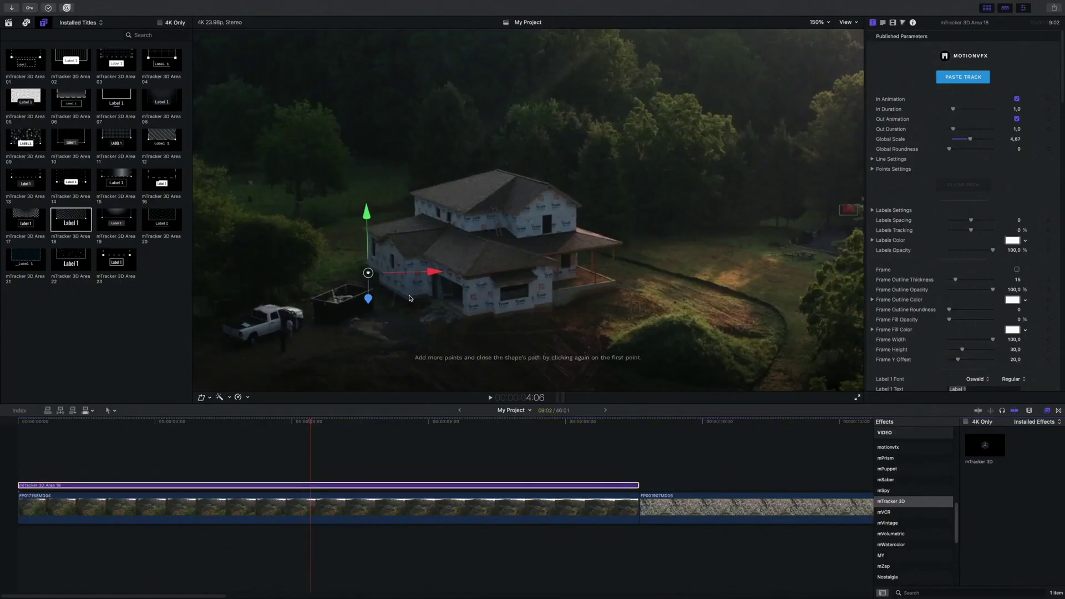
click(408, 304)
click(465, 326)
click(617, 289)
click(616, 243)
click(575, 231)
click(574, 203)
click(549, 186)
click(498, 172)
click(415, 193)
click(416, 217)
click(367, 230)
click(368, 273)
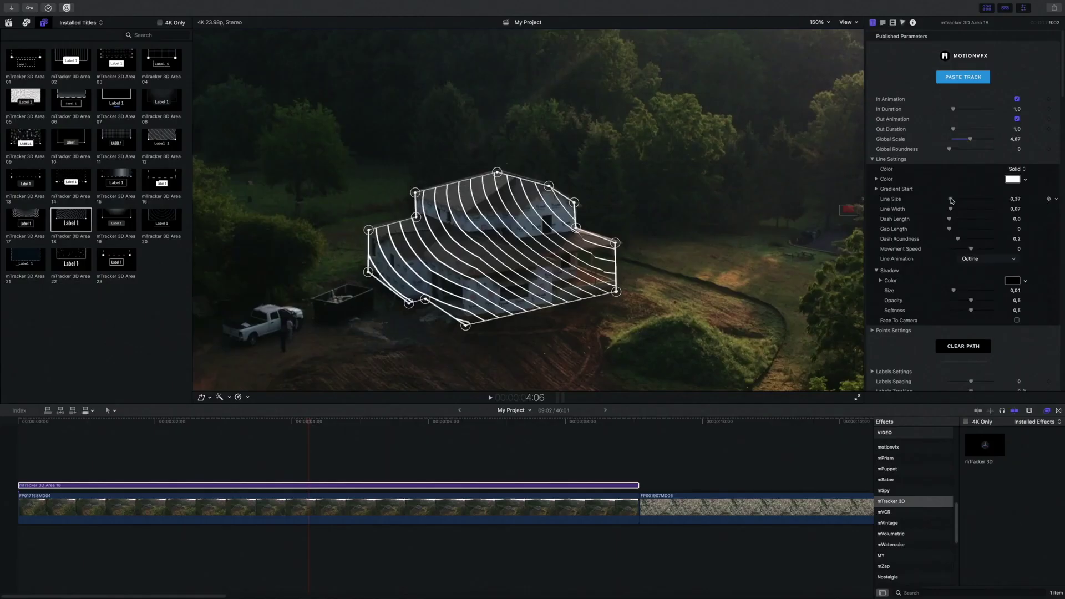
Set the path's line size to 0.56 and adjust the size of its corner points
click(872, 159)
click(872, 169)
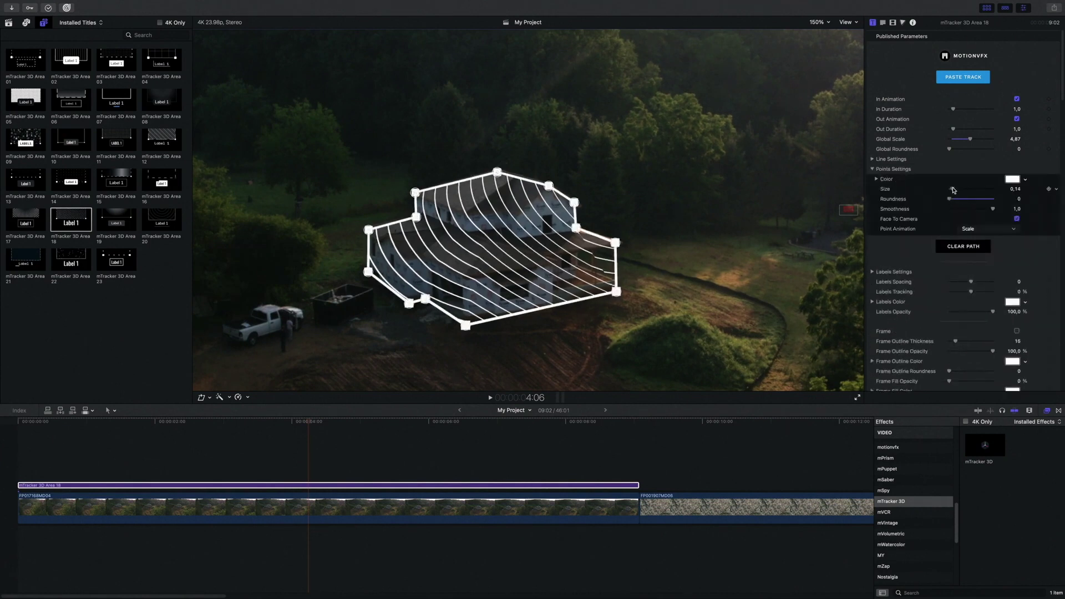
click(872, 168)
click(872, 159)
Change the path's line color type to Gradient and adjust the gradient in the viewer
click(1019, 169)
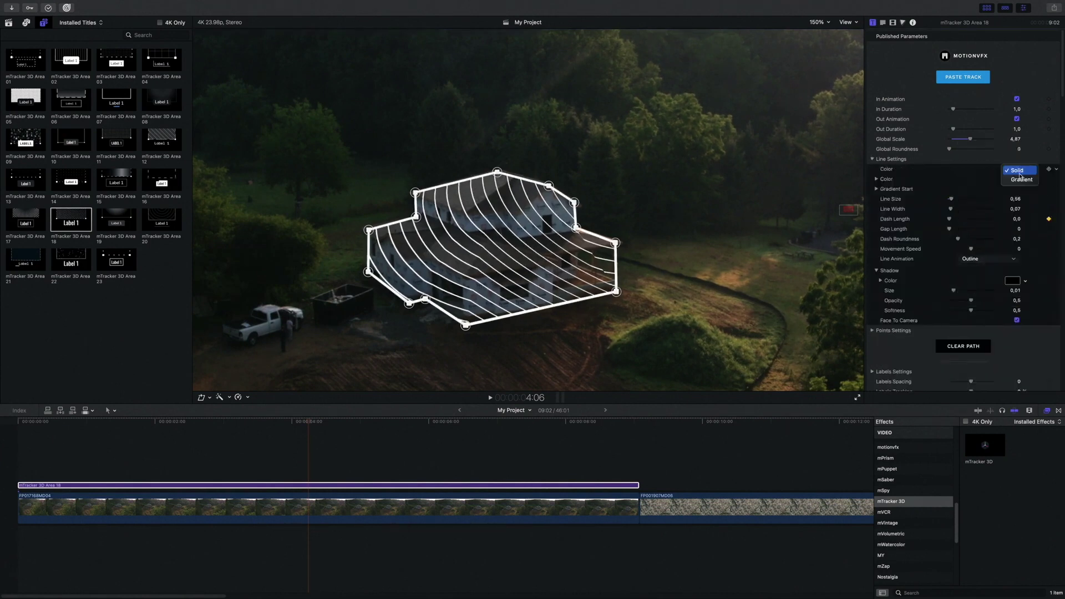
click(1022, 180)
click(1013, 179)
drag(630, 392, 591, 390)
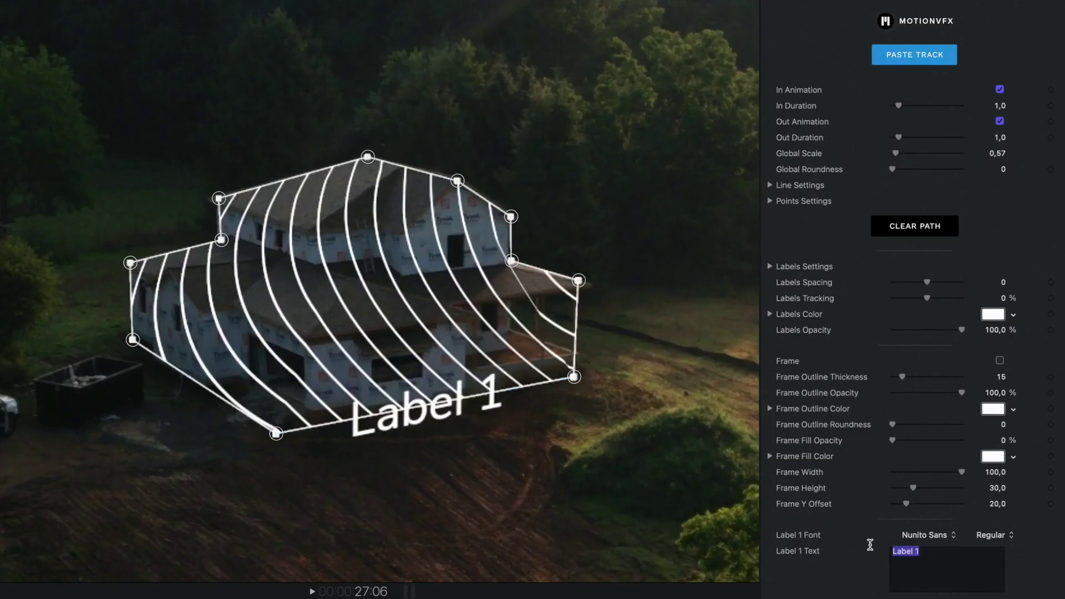
Change the Label 1 text to "2,400 square feet" and adjust the title's global scale
text(2,400 square feet)
scroll(874, 182, down, 1)
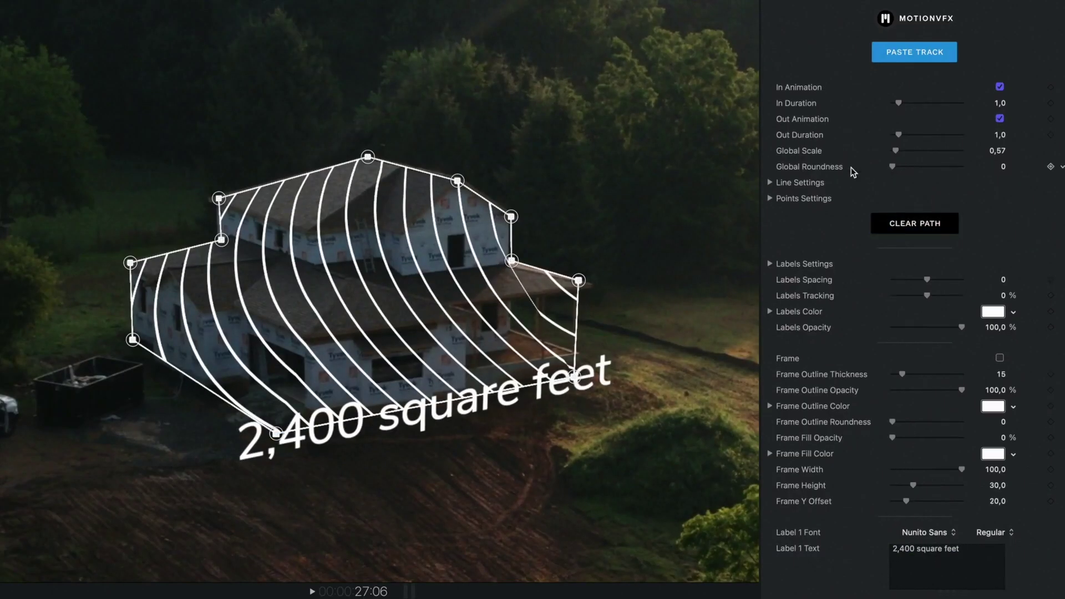
click(896, 150)
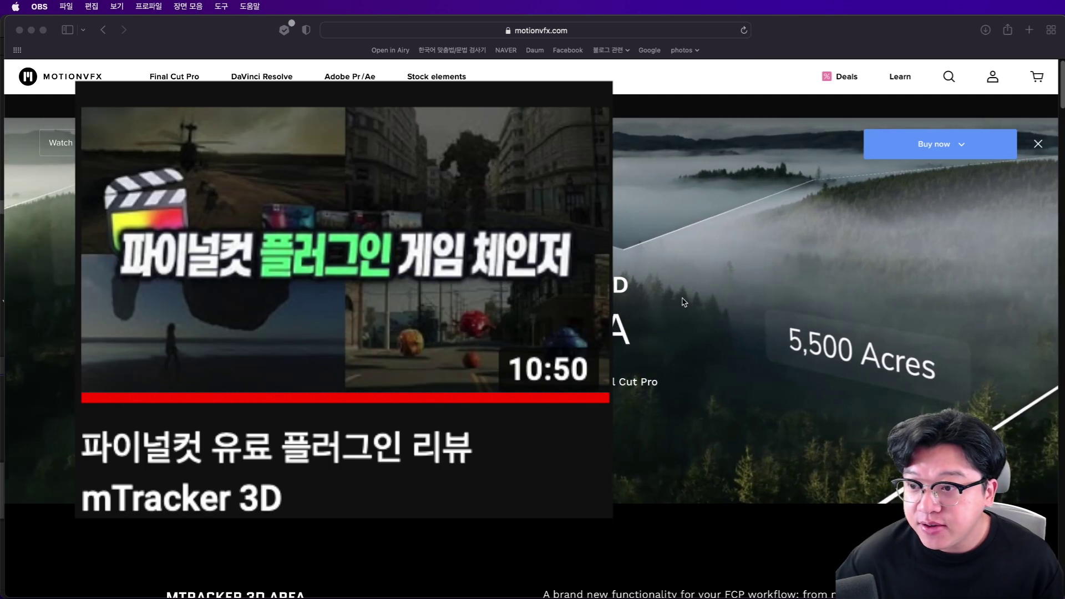
Switch to Final Cut Pro and show the mTracker 3D Area titles, with the playhead at 5:07:08
key(super+Tab)
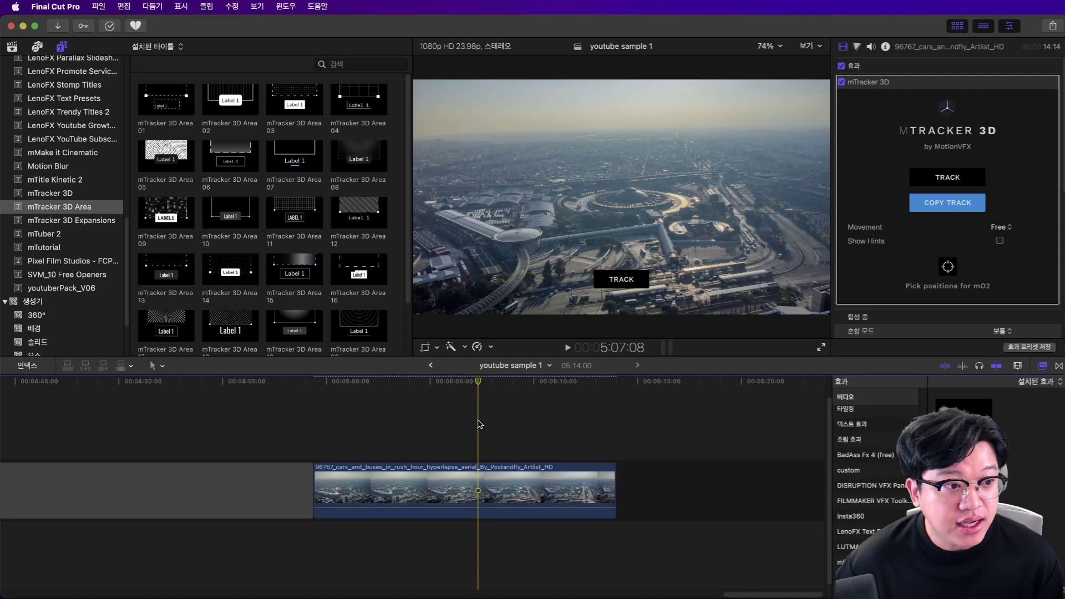
click(100, 212)
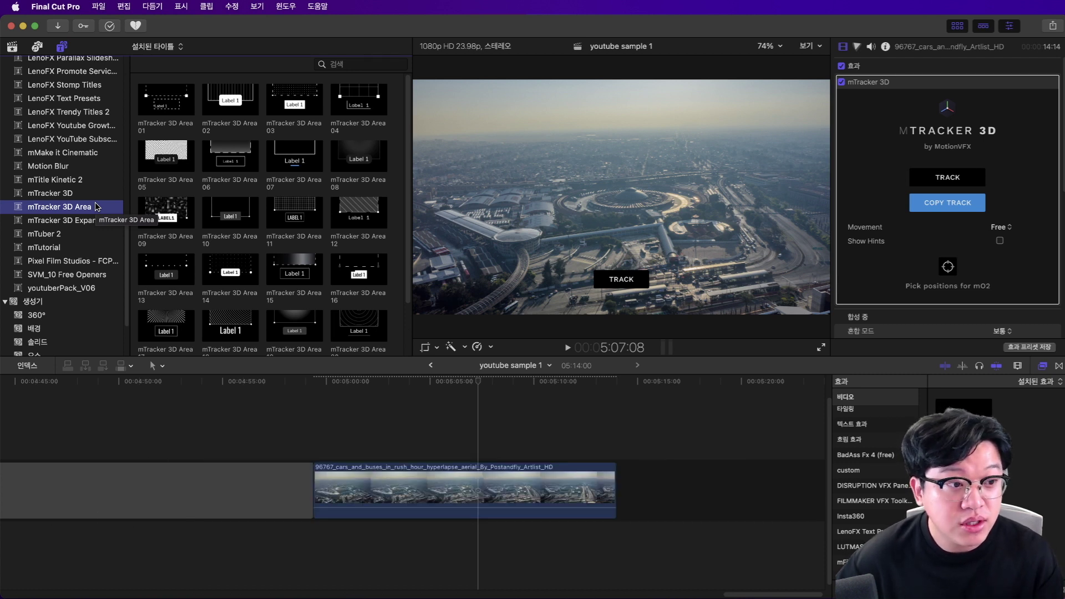
click(478, 395)
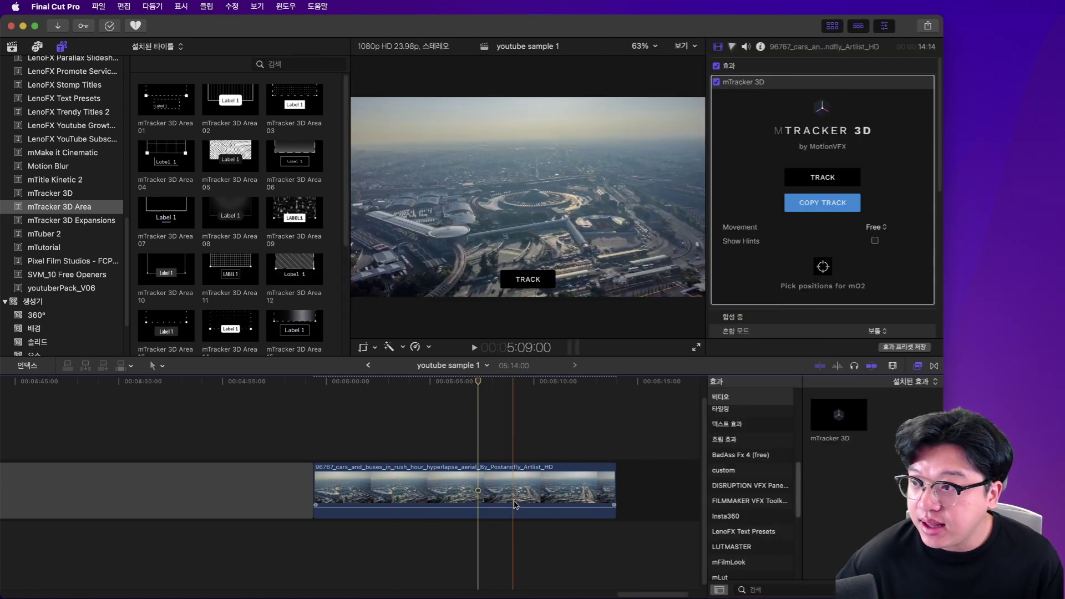
Find the mTracker 3D video effect and apply it to the aerial cars-and-buses hyperlapse clip
scroll(507, 502, right, 2)
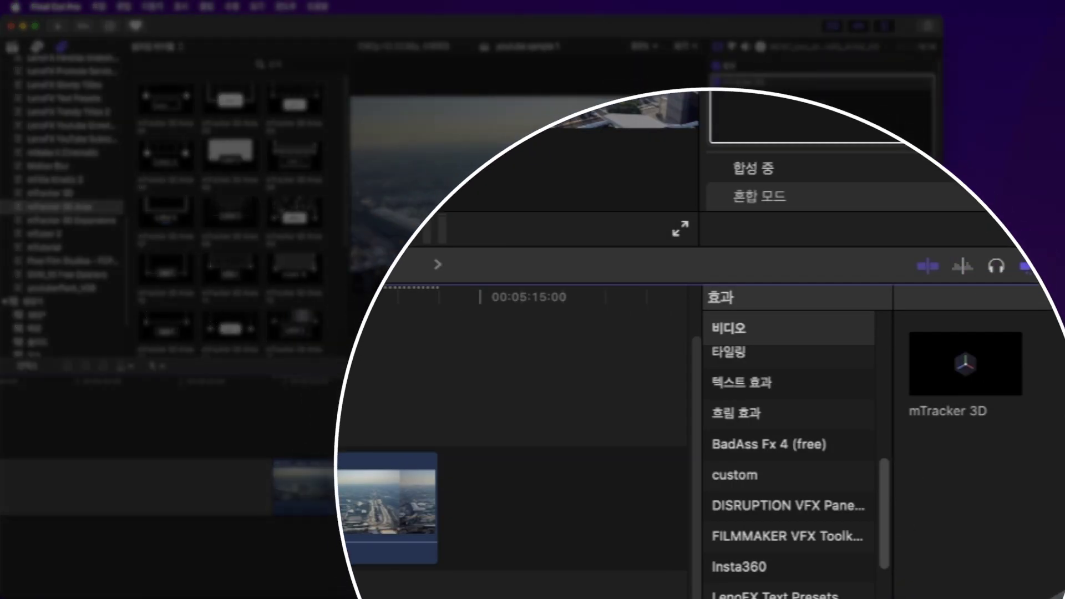
scroll(788, 471, down, 10)
scroll(788, 472, up, 5)
click(795, 535)
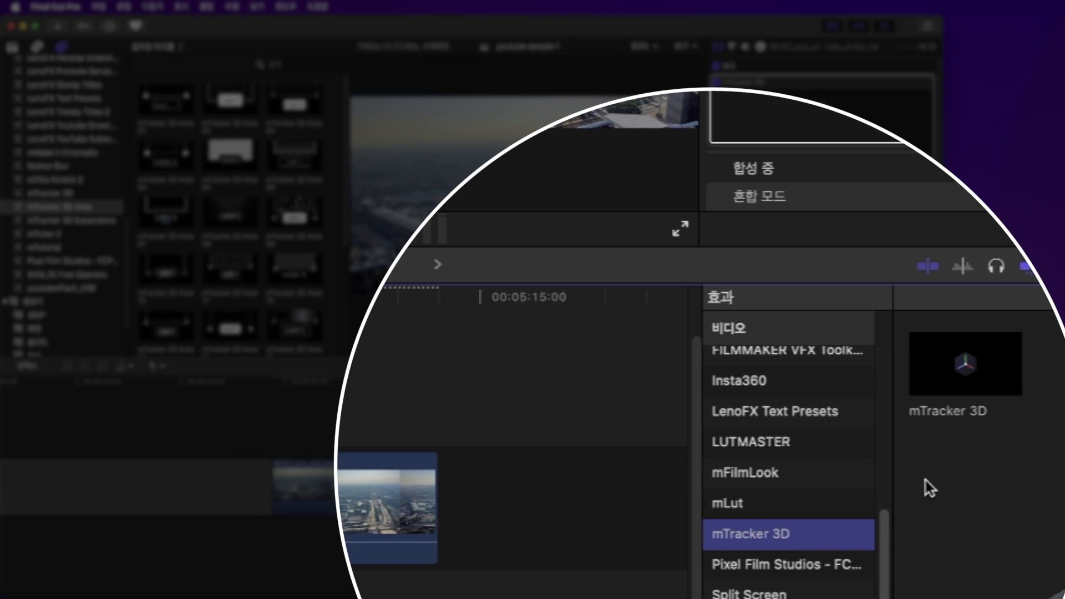
click(965, 365)
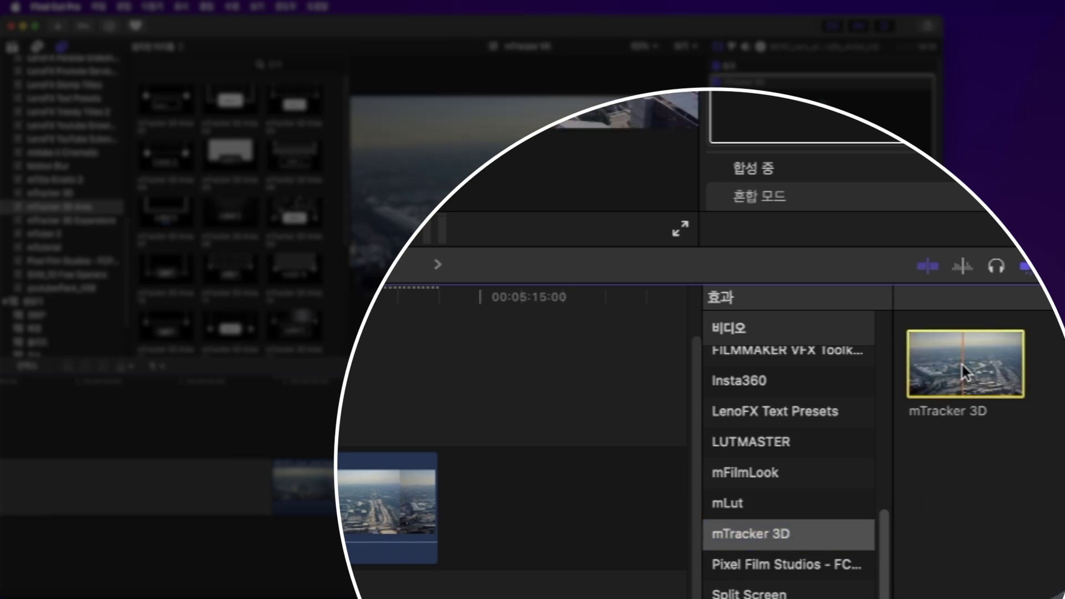
drag(961, 362, 424, 497)
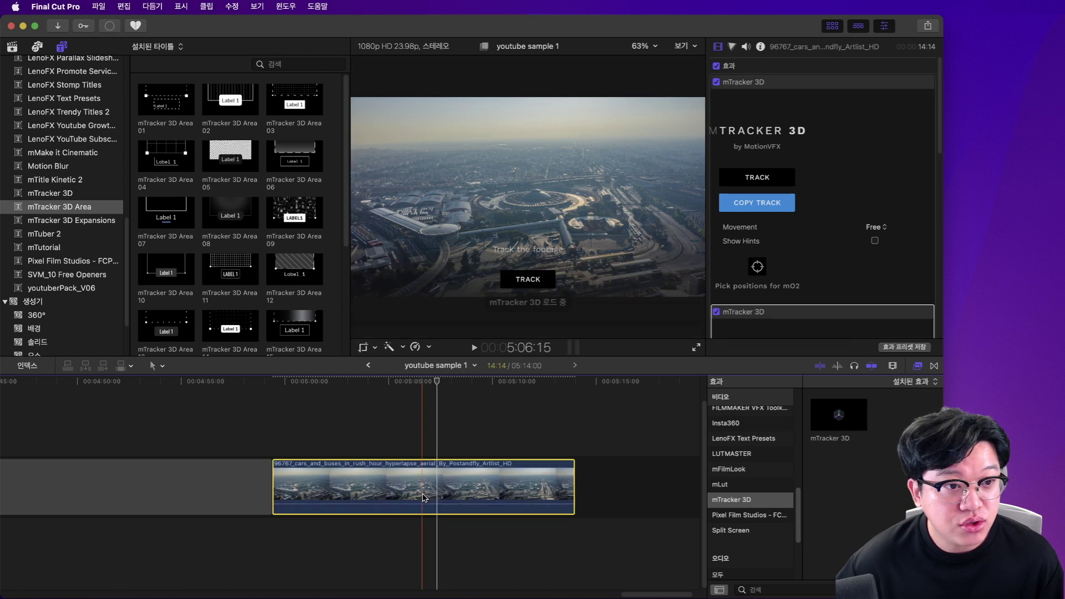
Remove the duplicate mTracker 3D effect from the clip and track the footage with the remaining one
click(744, 83)
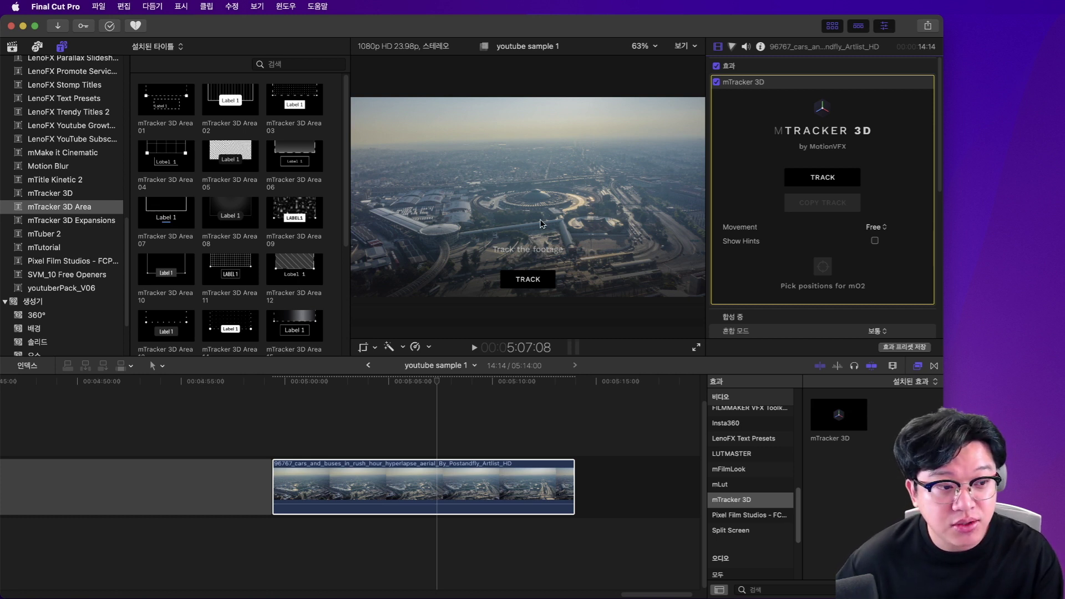
click(539, 280)
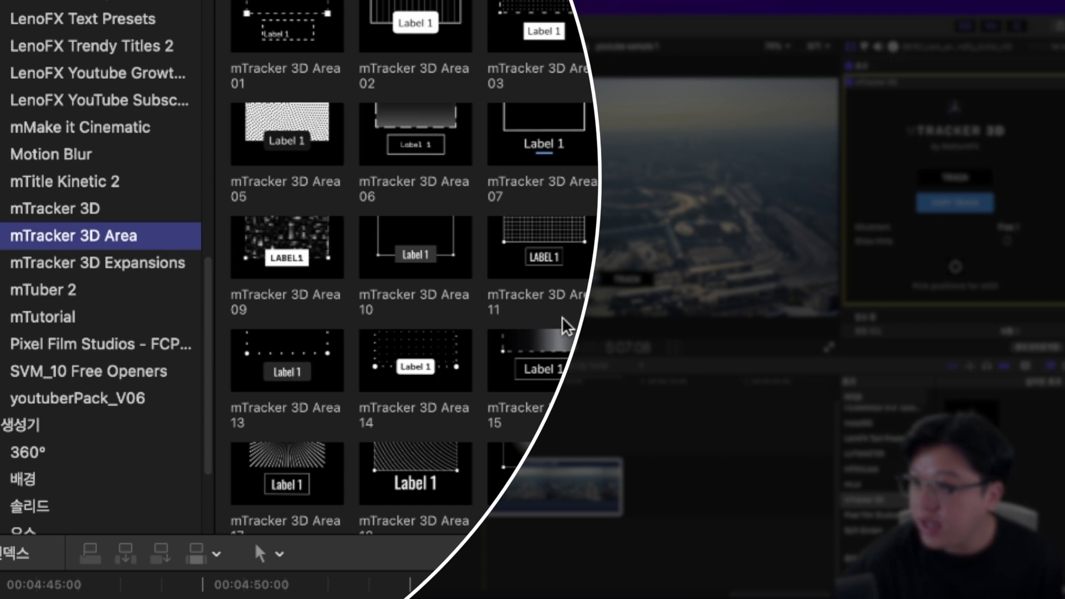
Place the mTracker 3D Area 04 title above the start of the aerial clip and extend it to the clip's end
scroll(566, 326, down, 4)
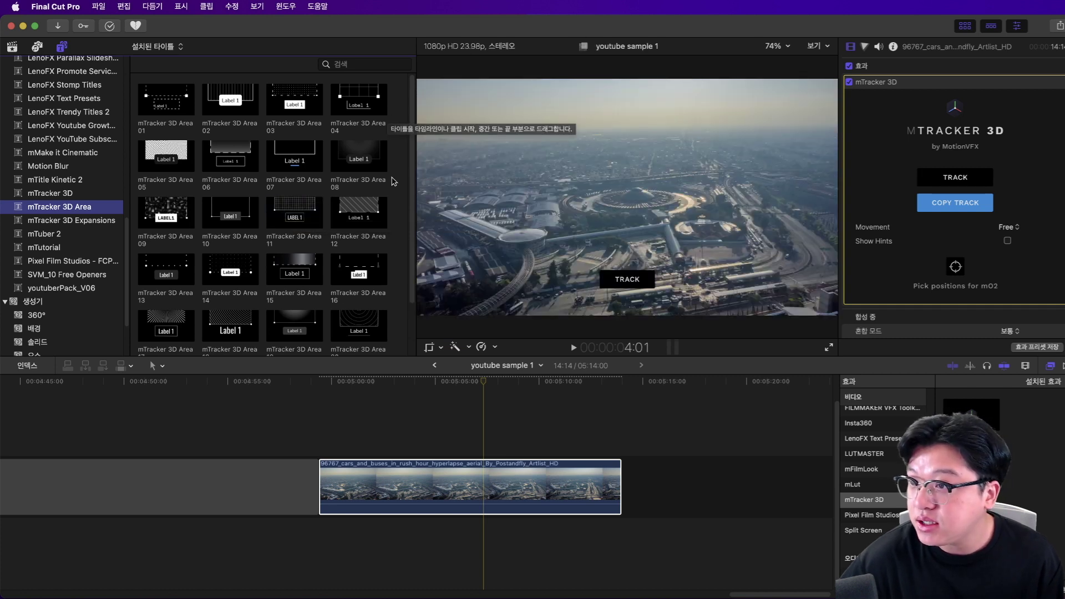
drag(359, 106, 324, 447)
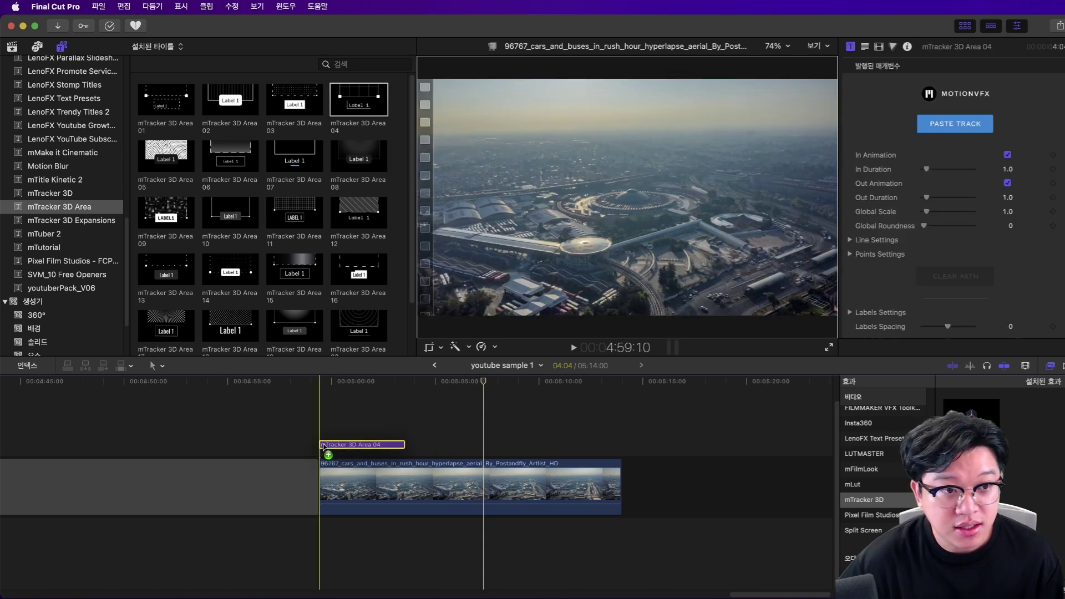
drag(405, 448, 619, 449)
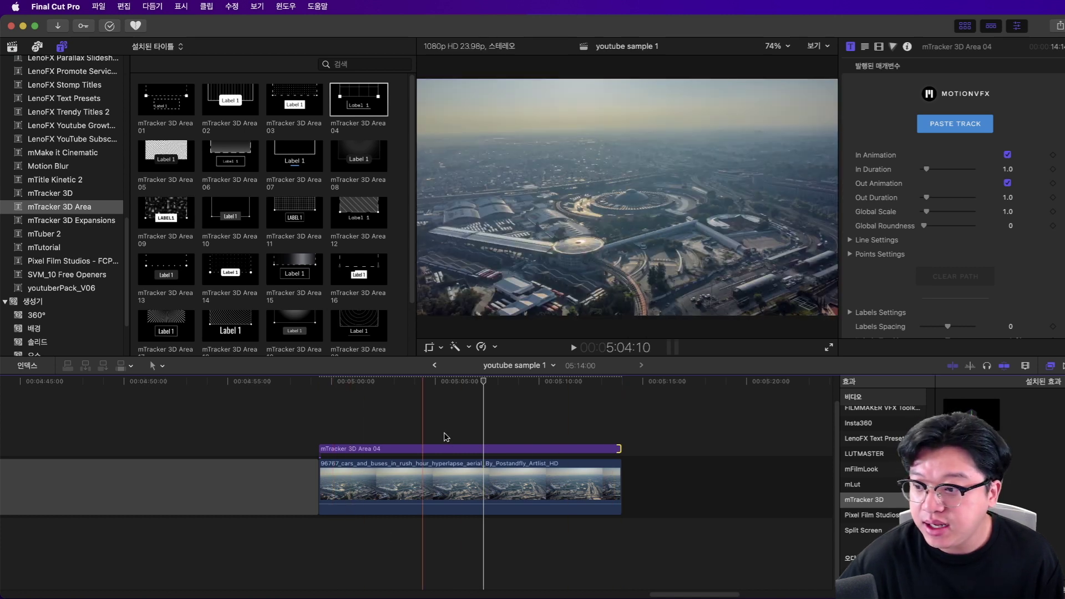
Paste the copied tracking data into the mTracker 3D Area 04 title
click(485, 449)
click(485, 451)
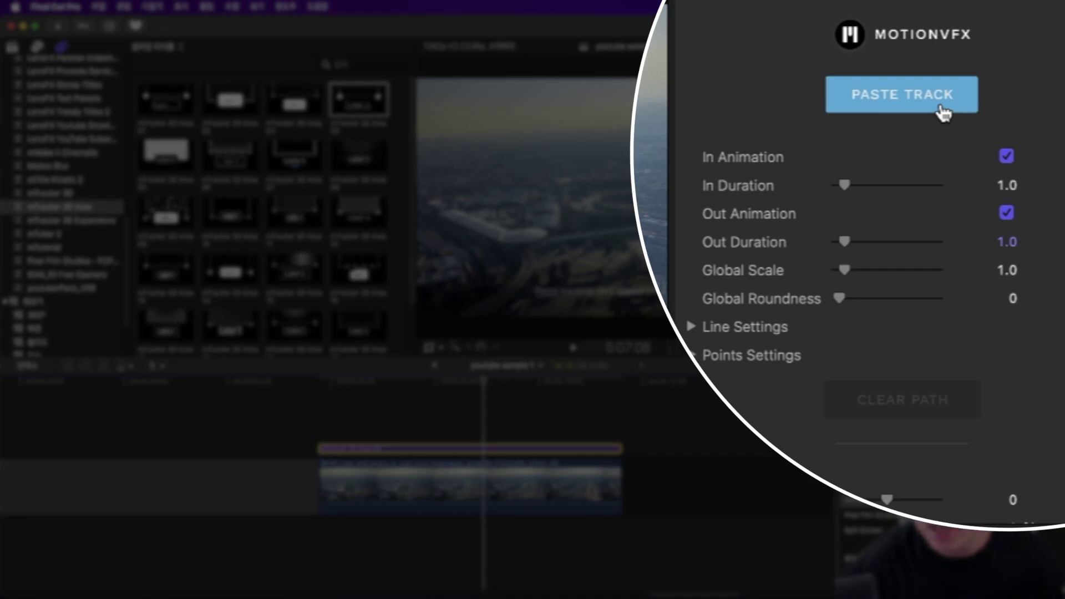
click(943, 112)
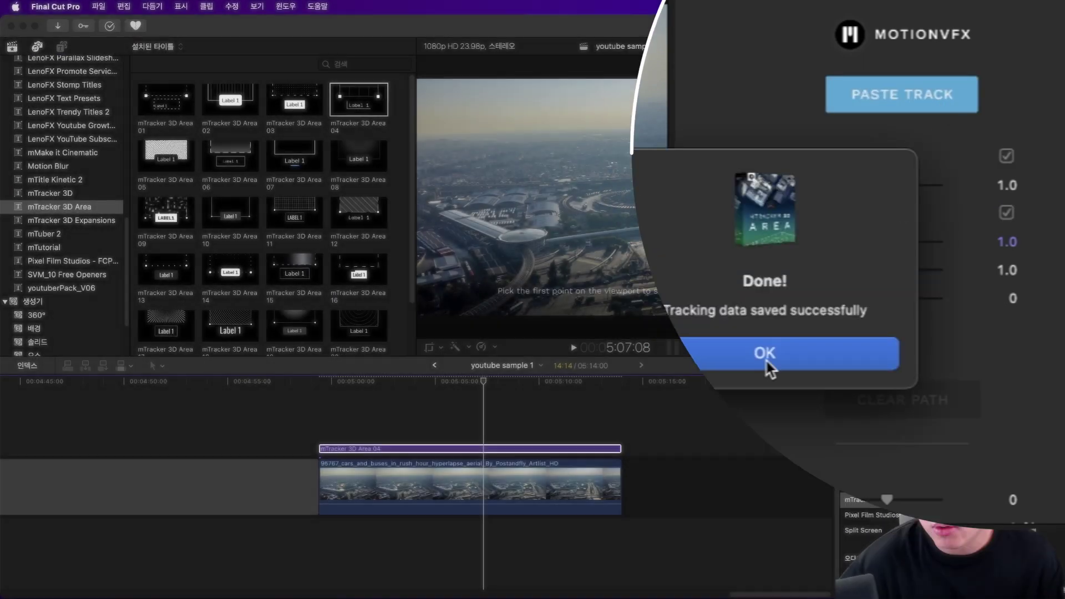
click(575, 290)
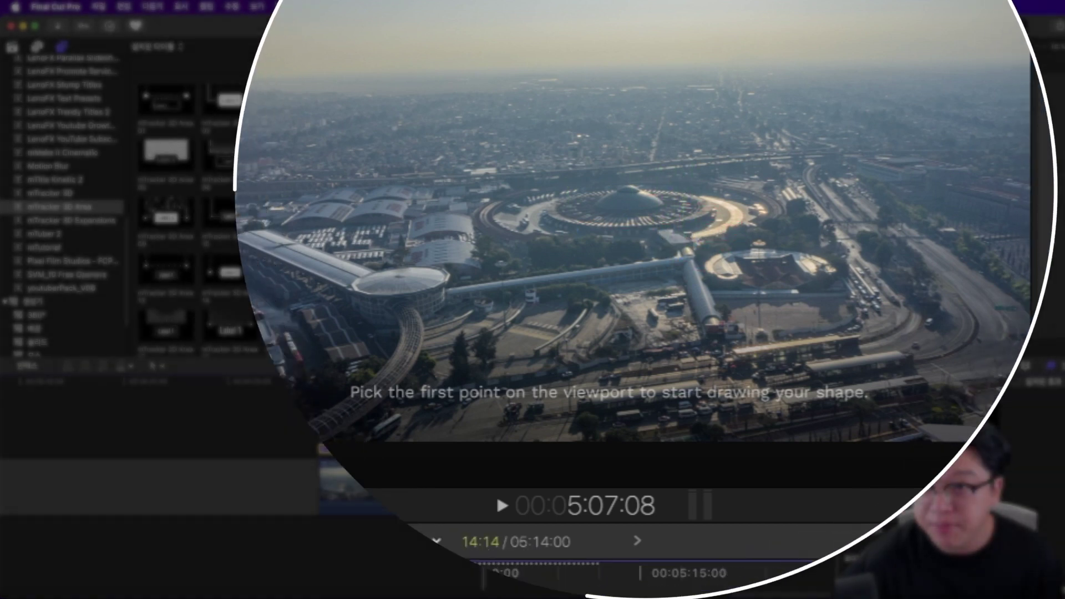
Draw a closed area path of twelve points around the round domed building, with the viewer at 150%
click(777, 46)
click(792, 129)
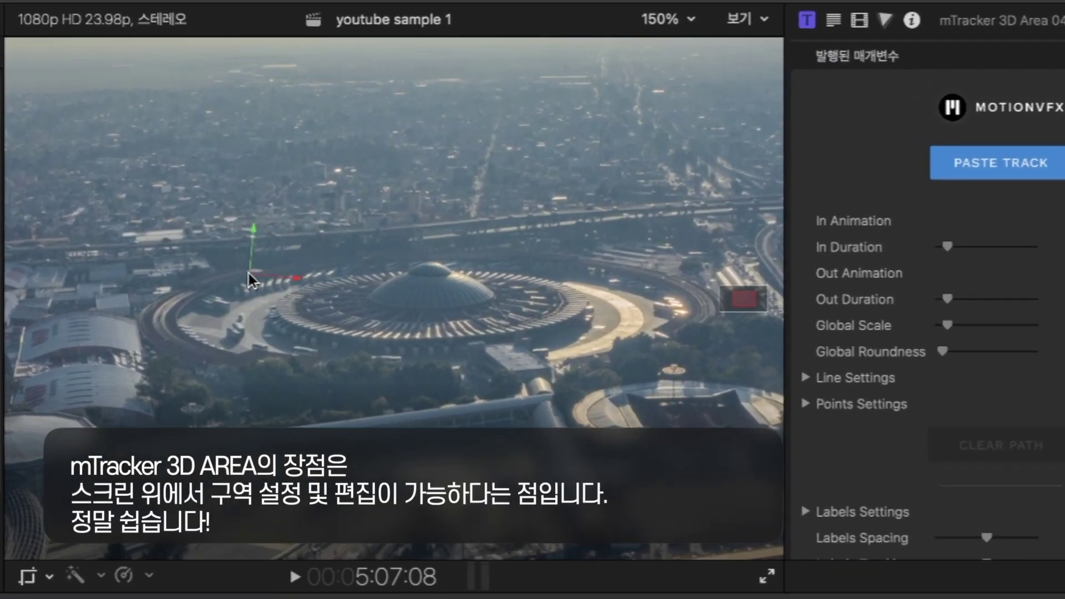
click(248, 273)
click(192, 332)
click(300, 369)
click(523, 373)
click(651, 342)
click(680, 309)
click(668, 282)
click(606, 266)
click(532, 254)
click(427, 247)
click(328, 256)
click(280, 273)
click(249, 274)
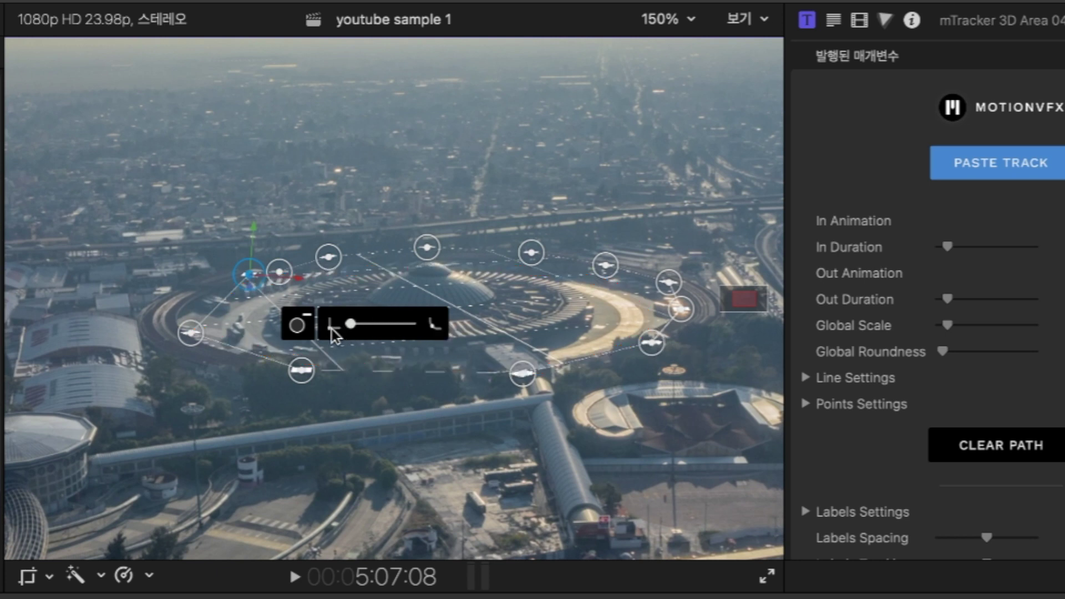
Round the path's starting point fully and partly round the next point on the building's lower-left side
drag(351, 328, 432, 333)
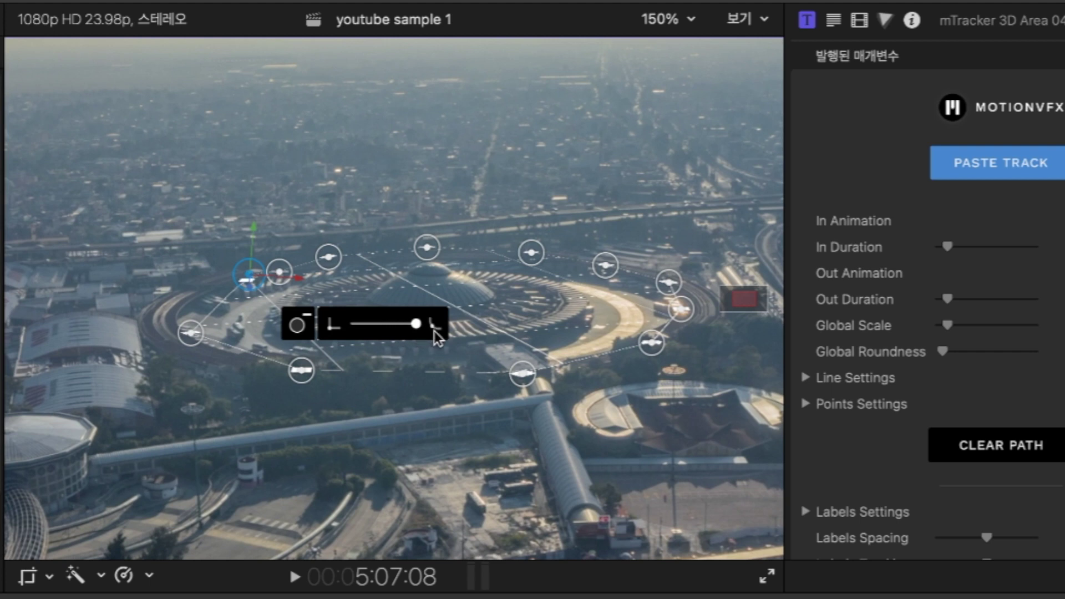
click(191, 334)
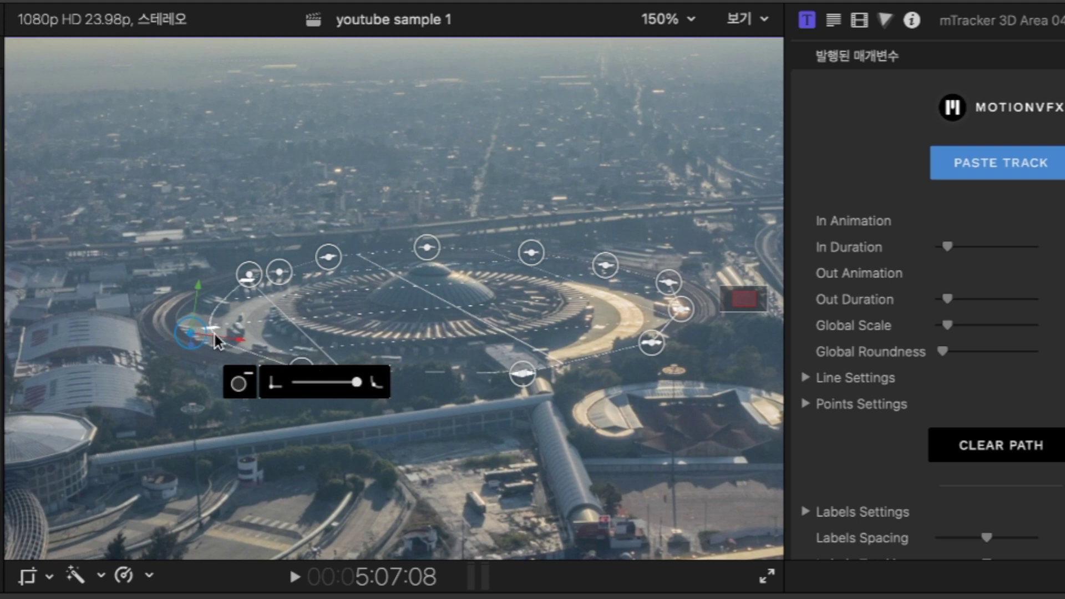
drag(361, 388, 336, 388)
Add a point to the path's left edge between the two rounded points and move it outward
mouse_move(226, 308)
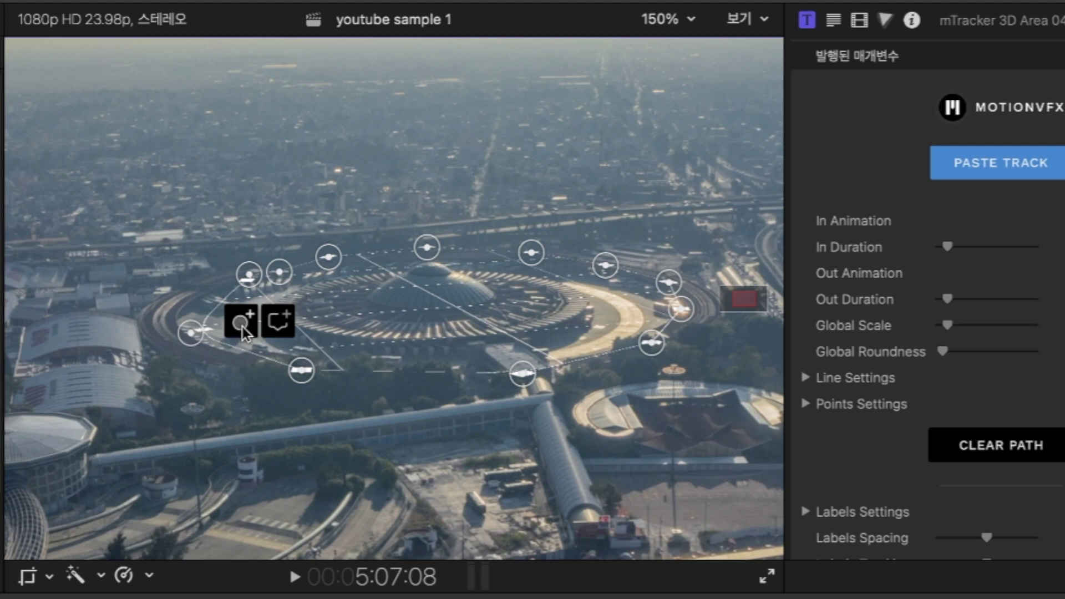
click(243, 332)
drag(203, 303, 181, 298)
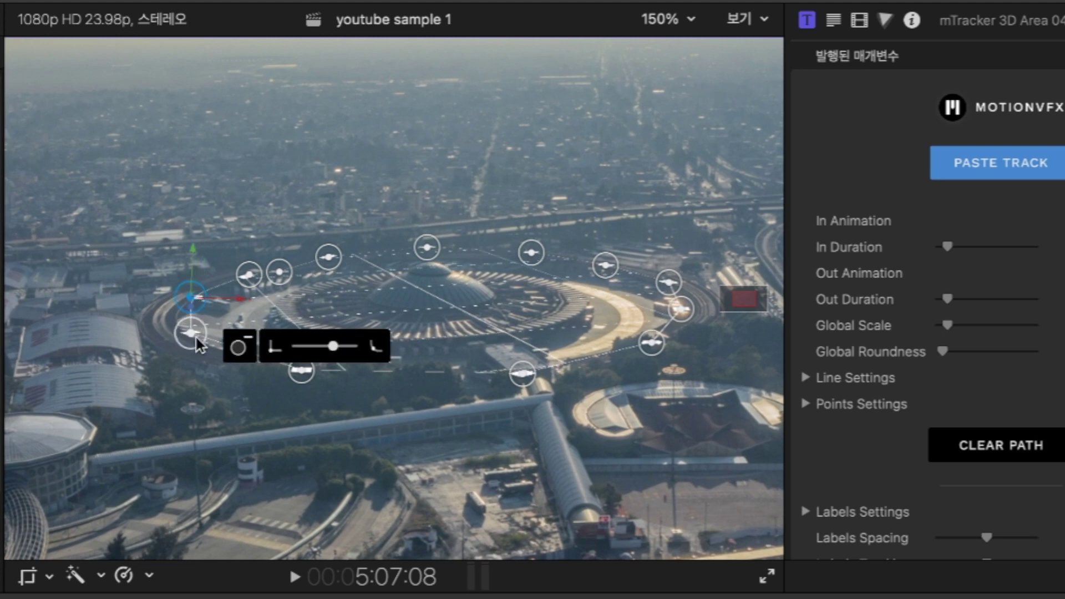
Move the path's lower-left point slightly outward and partly round the next point along the bottom edge
mouse_move(183, 339)
drag(180, 333, 173, 332)
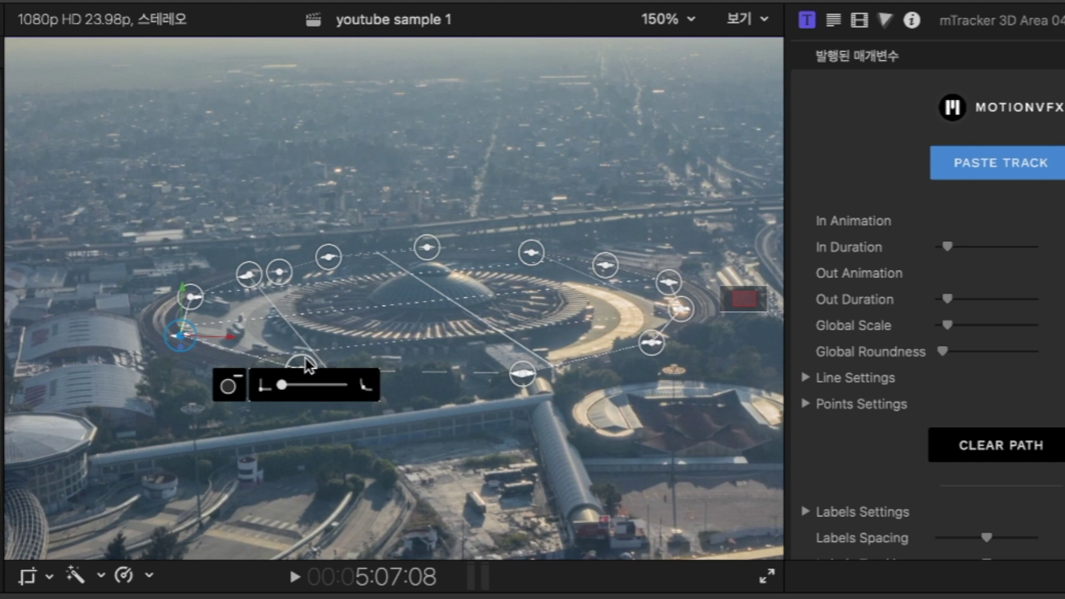
mouse_move(304, 366)
drag(402, 423, 415, 423)
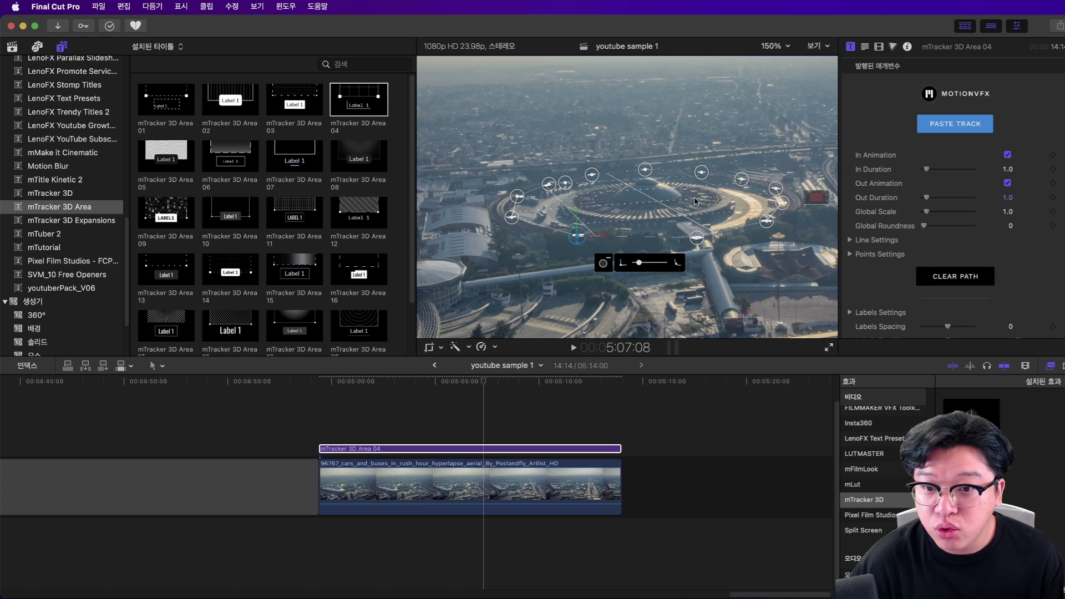
Play the clip from its beginning to check how the area path follows the round building
click(319, 419)
key(super+4)
key(space)
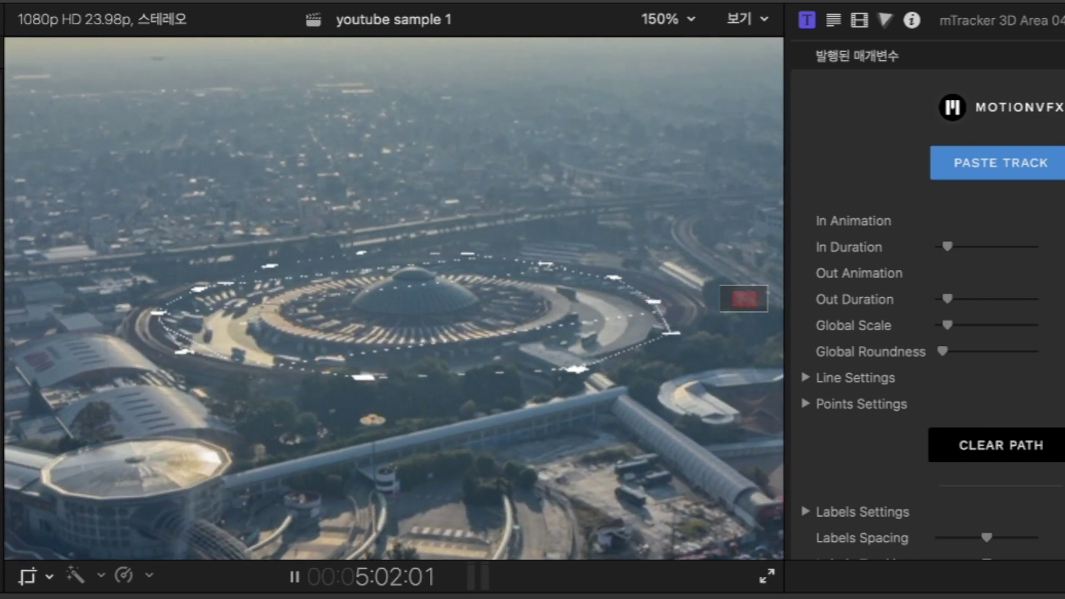
key(space)
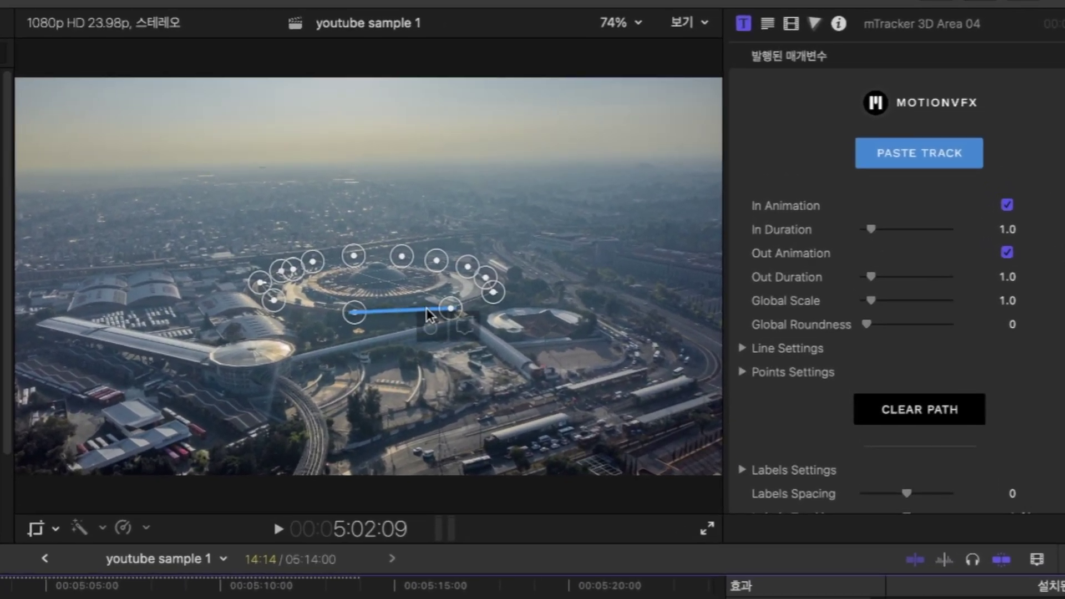
Try the Gradient color type in the title's line settings and switch back to Solid
click(743, 349)
scroll(904, 381, down, 5)
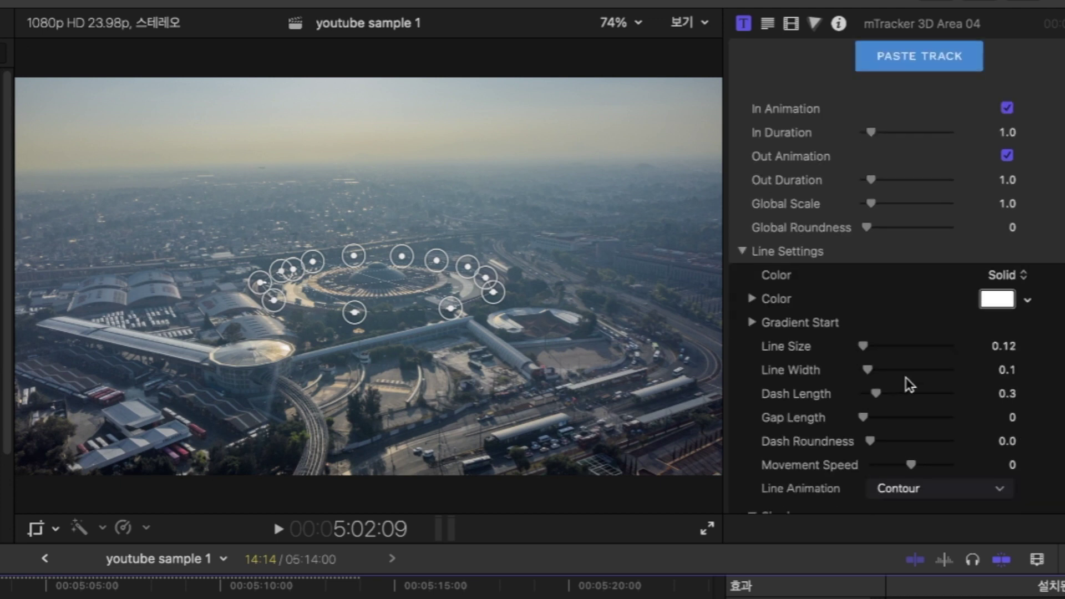
click(1013, 239)
click(1016, 261)
click(1006, 243)
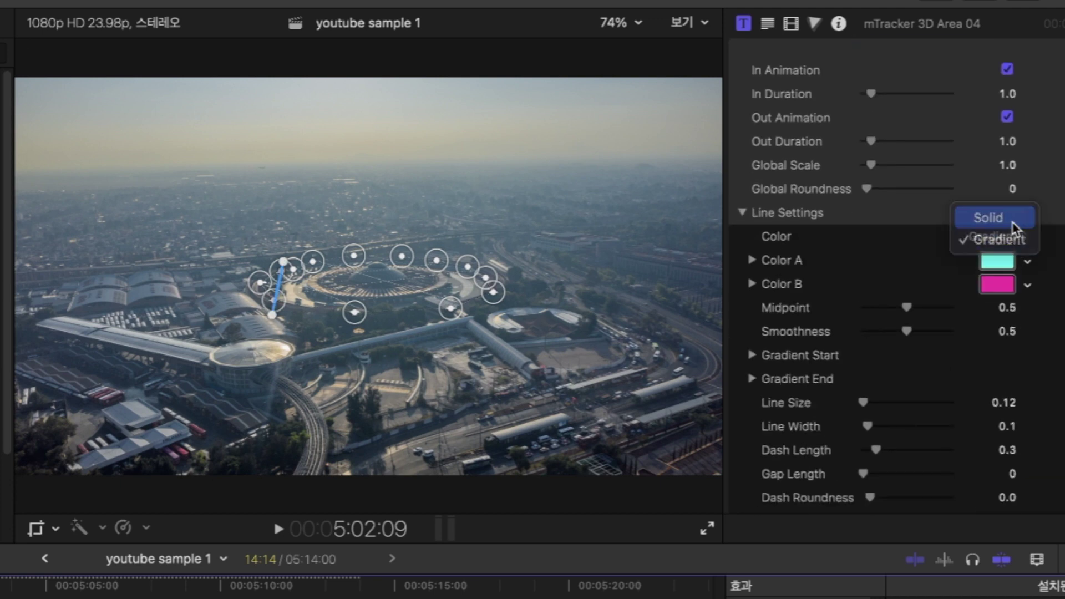
click(1011, 221)
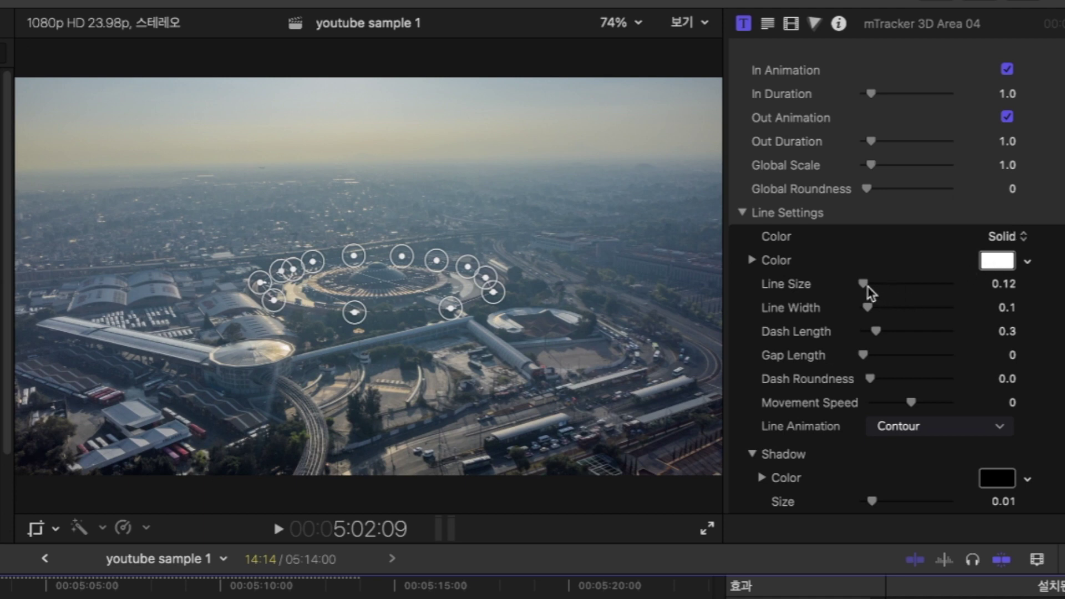
Set the area's line size to 2.04, line width to 0.08, dash length to 0.25, and line color to salmon
drag(869, 287, 874, 332)
mouse_move(863, 355)
mouse_down()
mouse_move(955, 367)
mouse_move(862, 371)
mouse_up()
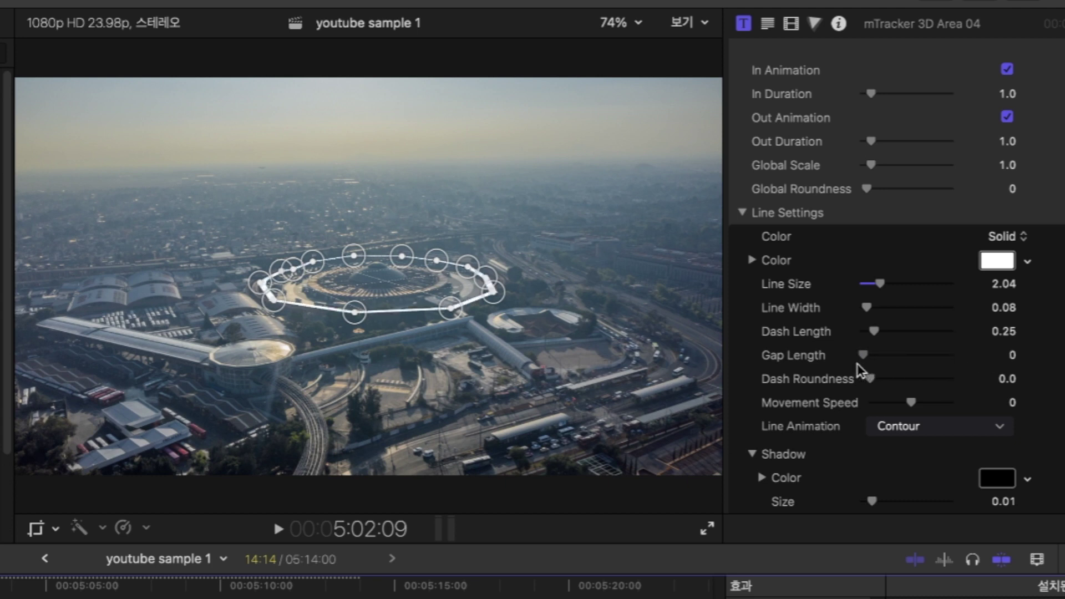
click(997, 260)
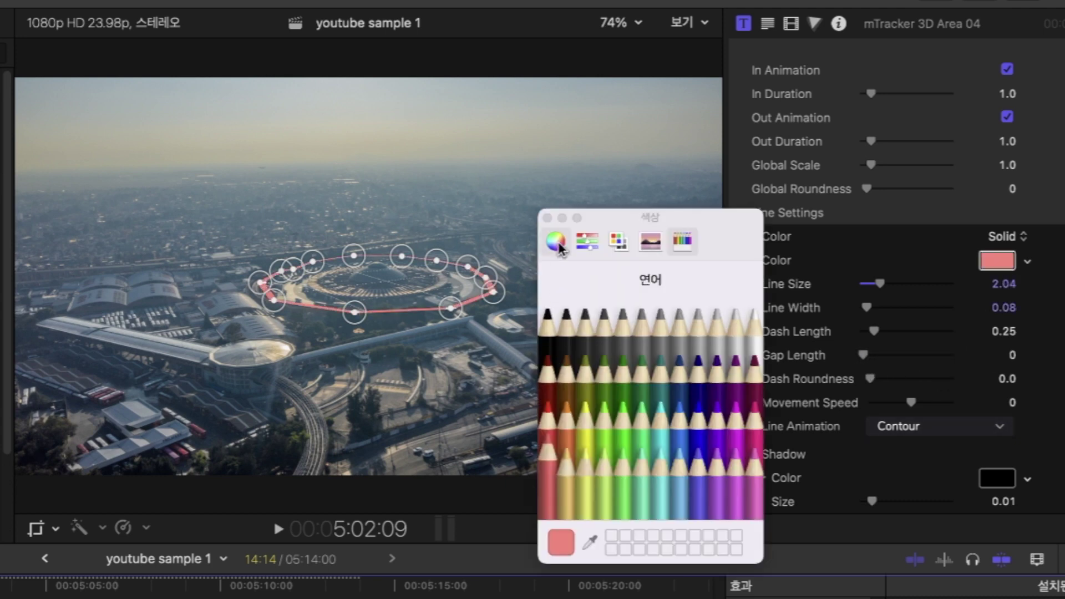
click(549, 212)
scroll(969, 419, down, 4)
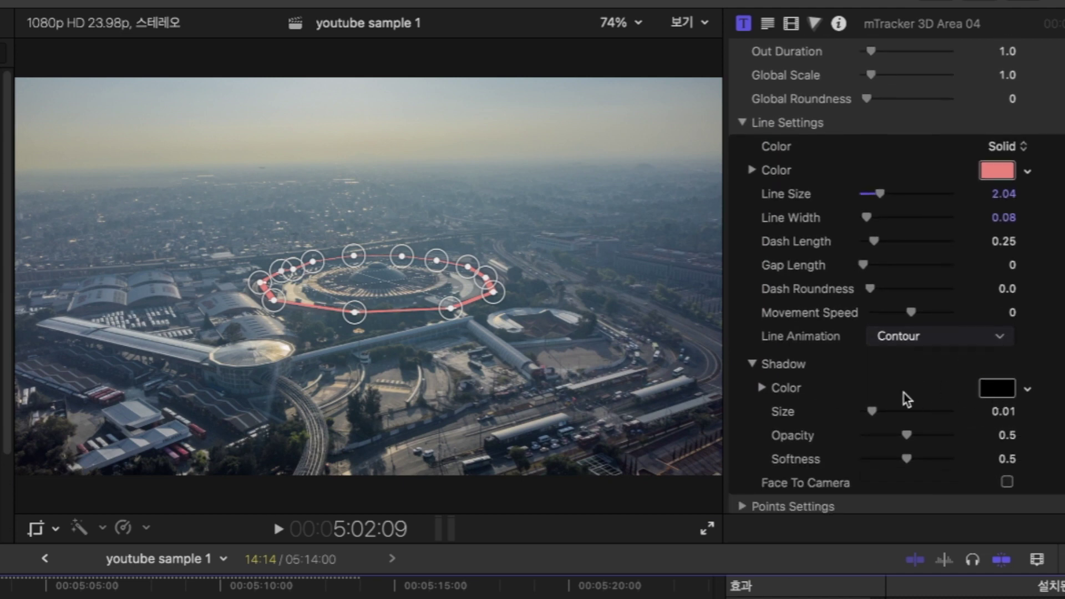
scroll(905, 398, down, 8)
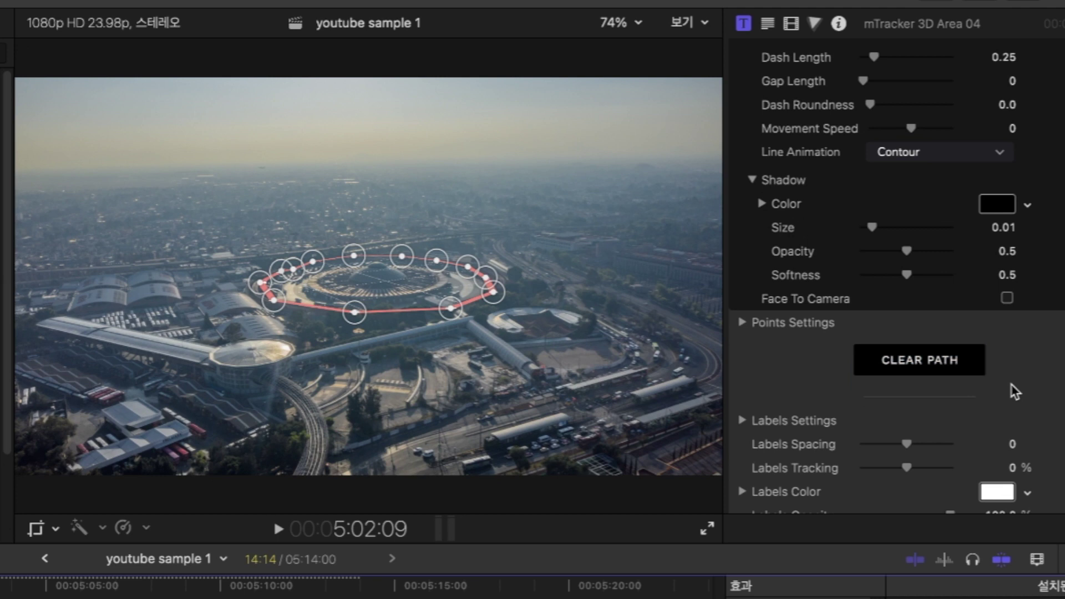
scroll(1015, 392, down, 2)
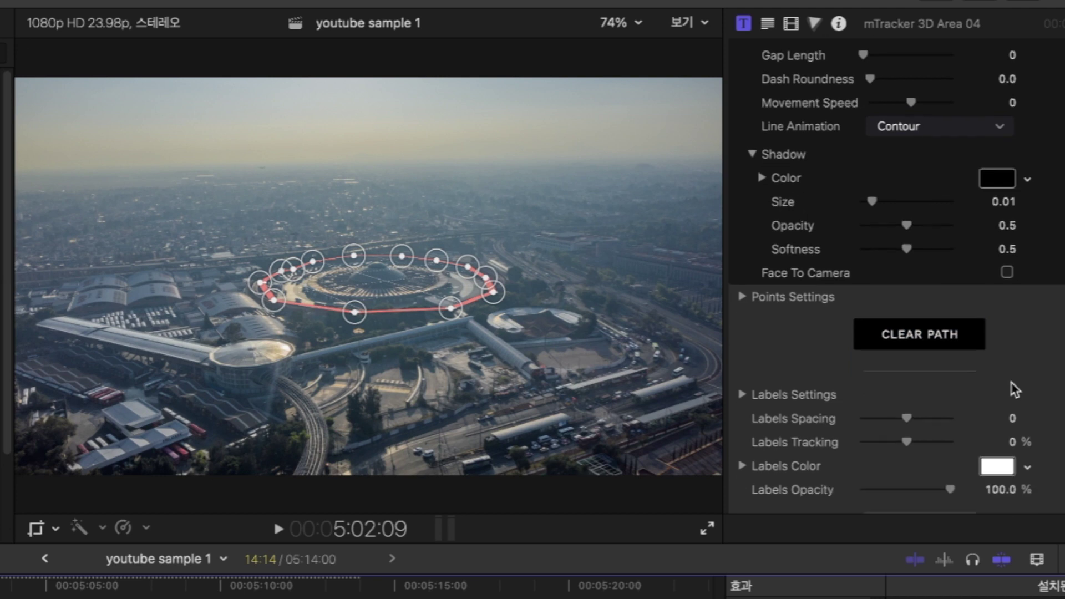
click(907, 337)
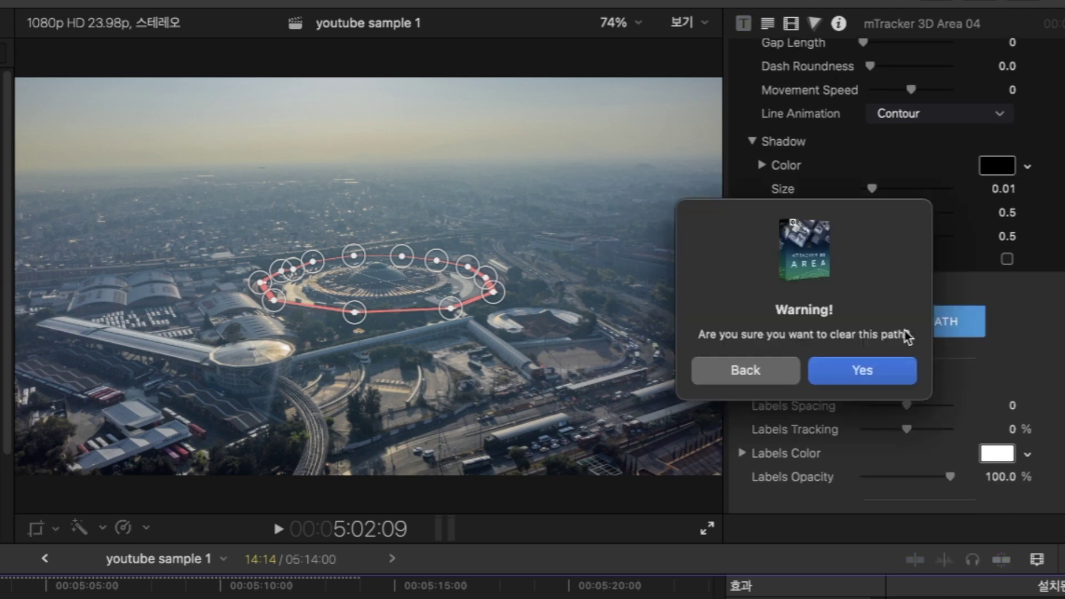
click(754, 370)
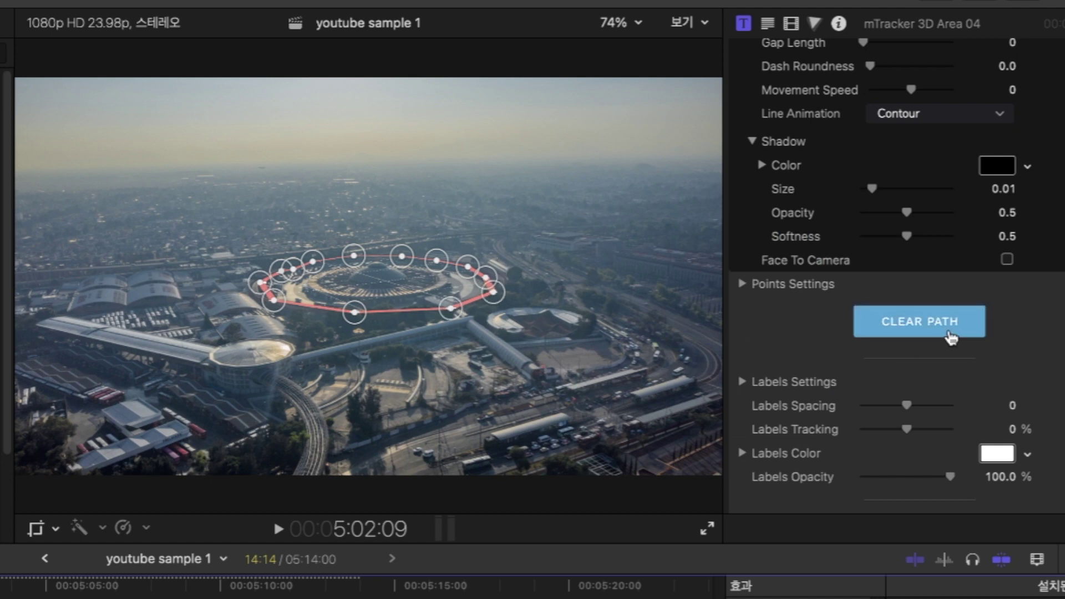
Look through the label choices for the path's bottom edge and the text, font and frame settings of the labels
scroll(954, 339, down, 3)
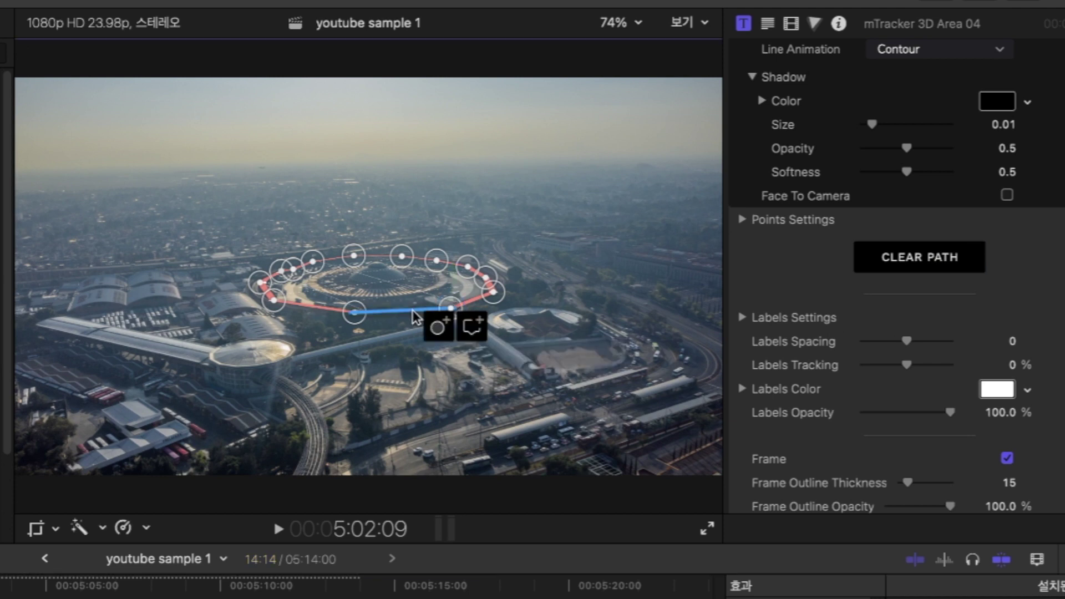
click(480, 326)
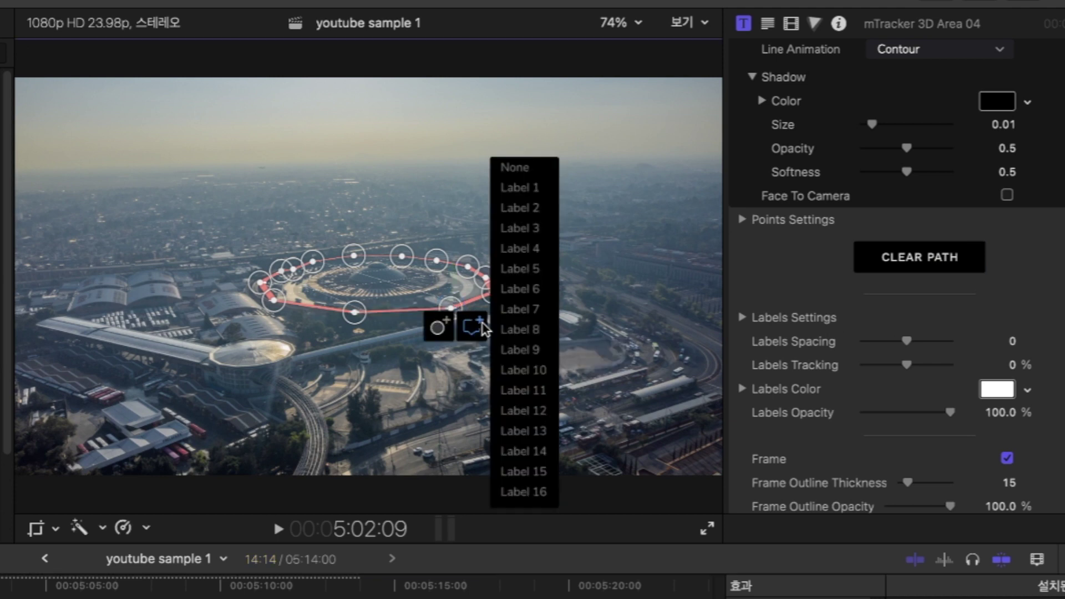
click(536, 229)
scroll(863, 418, down, 10)
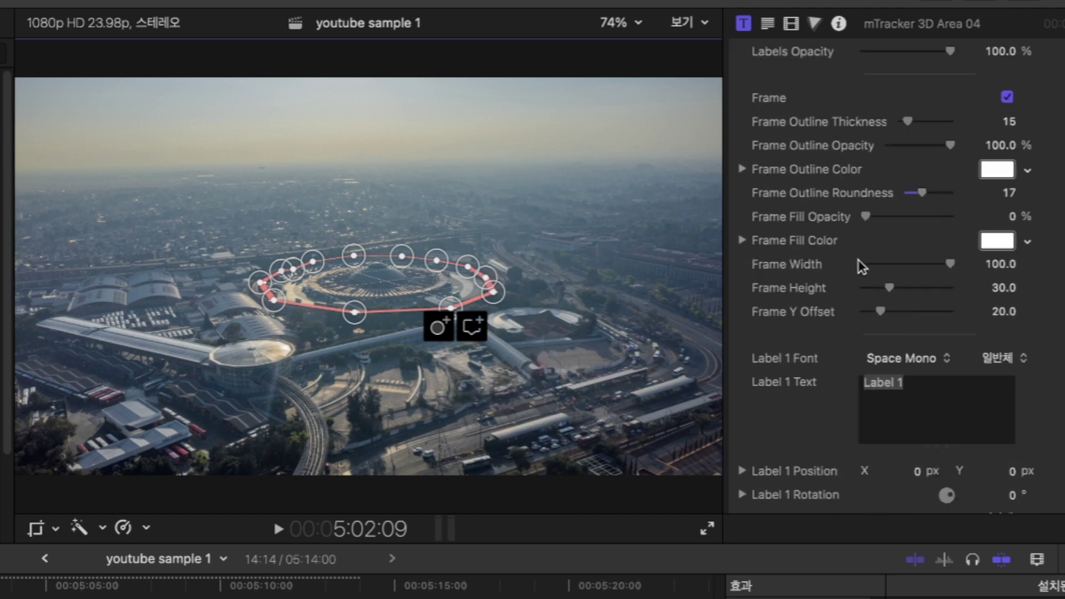
scroll(950, 399, down, 20)
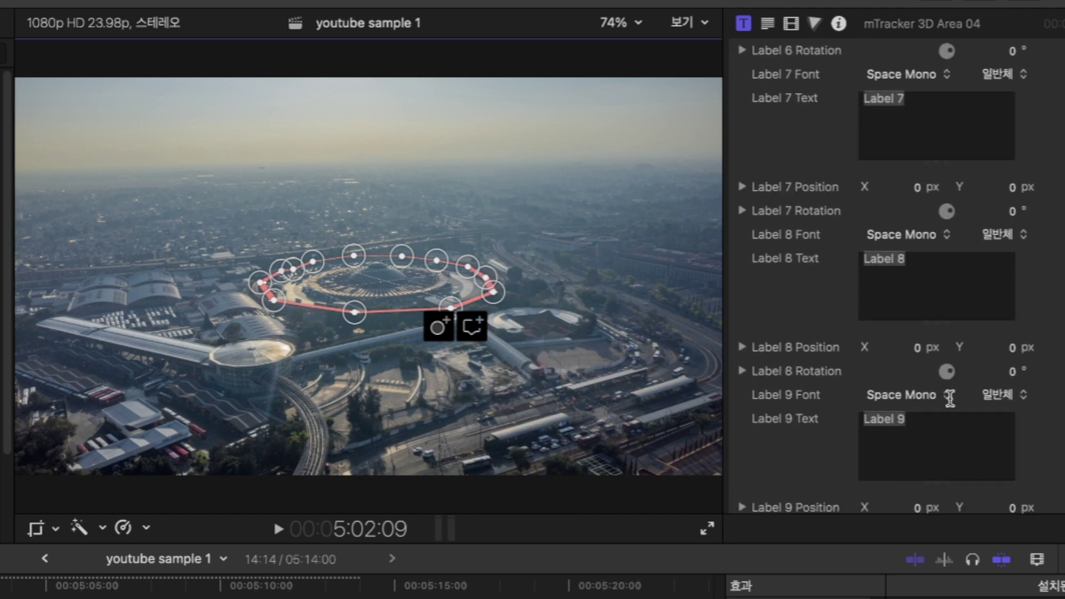
scroll(950, 400, down, 20)
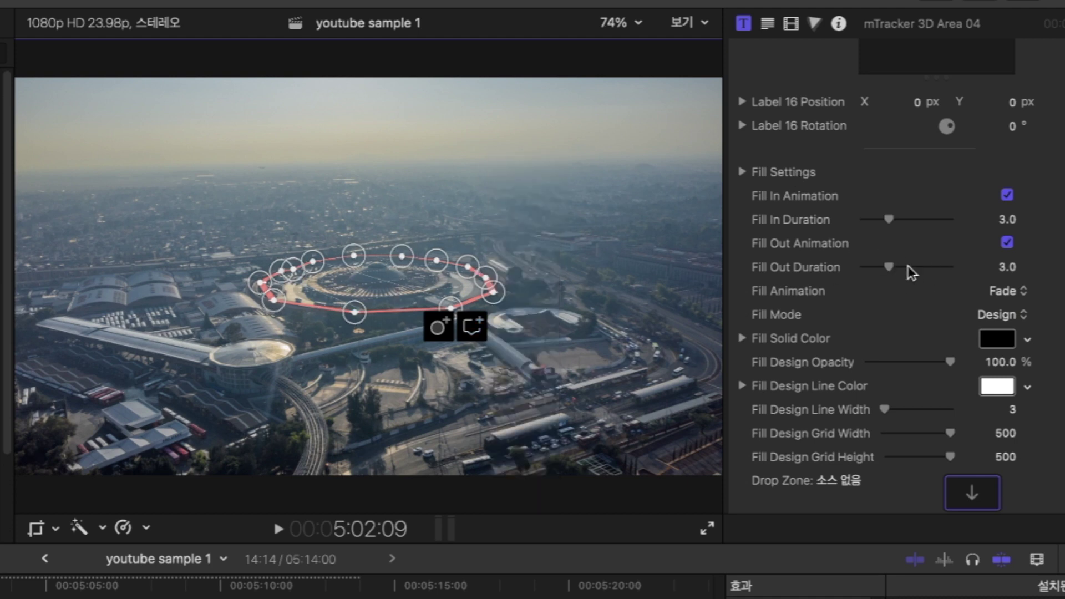
Fill the area in Solid mode with a salmon fill color and lower the fill opacity to about 42%
click(1002, 315)
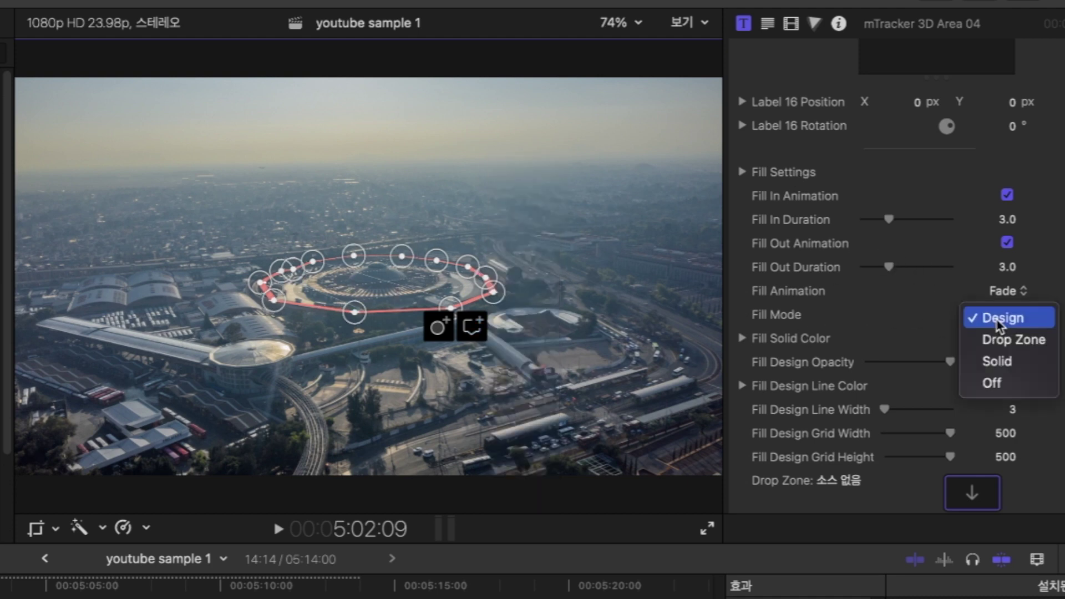
click(1043, 361)
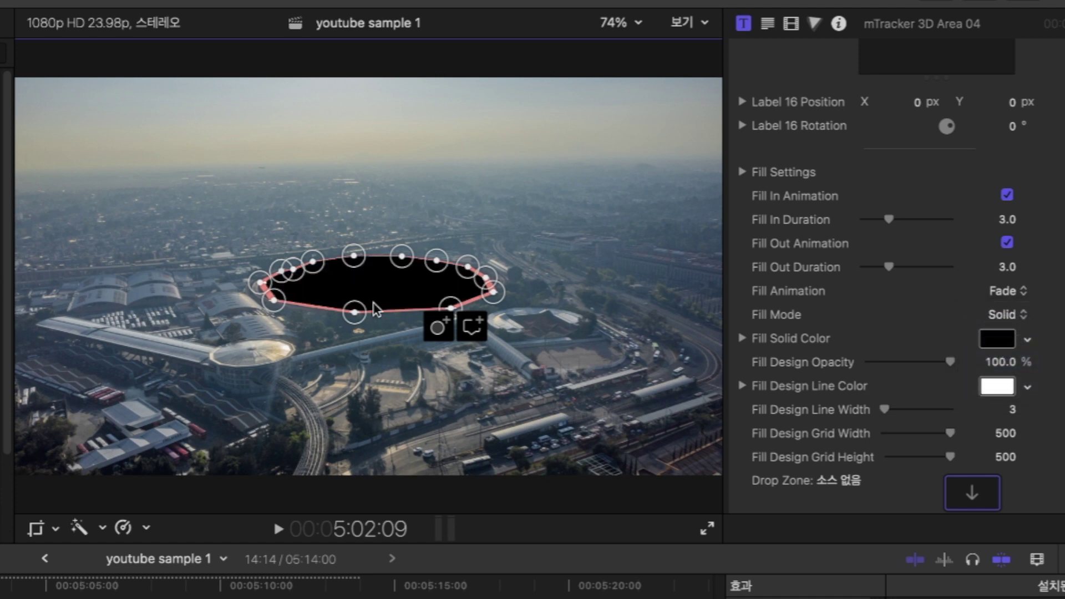
click(998, 339)
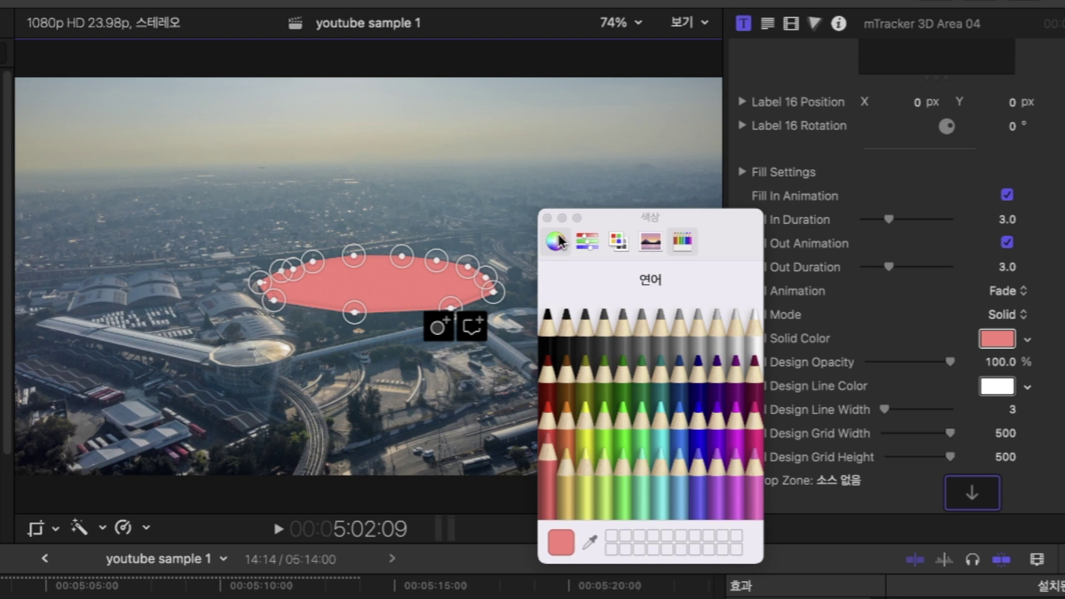
click(547, 218)
drag(951, 362, 921, 368)
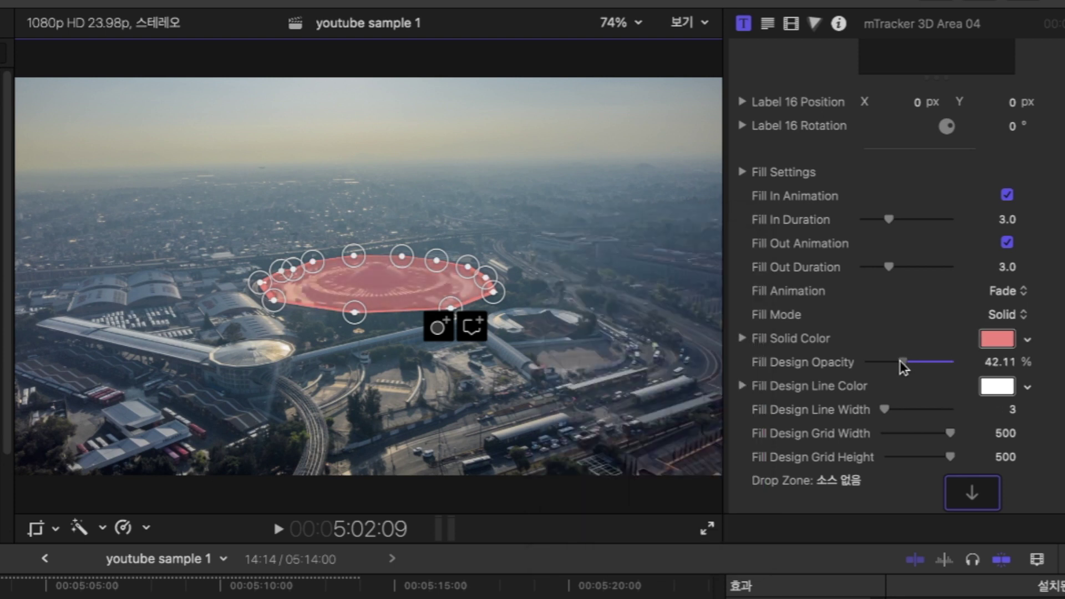
Play the clip from its beginning to check how the filled area follows the round building
key(super+shift+a)
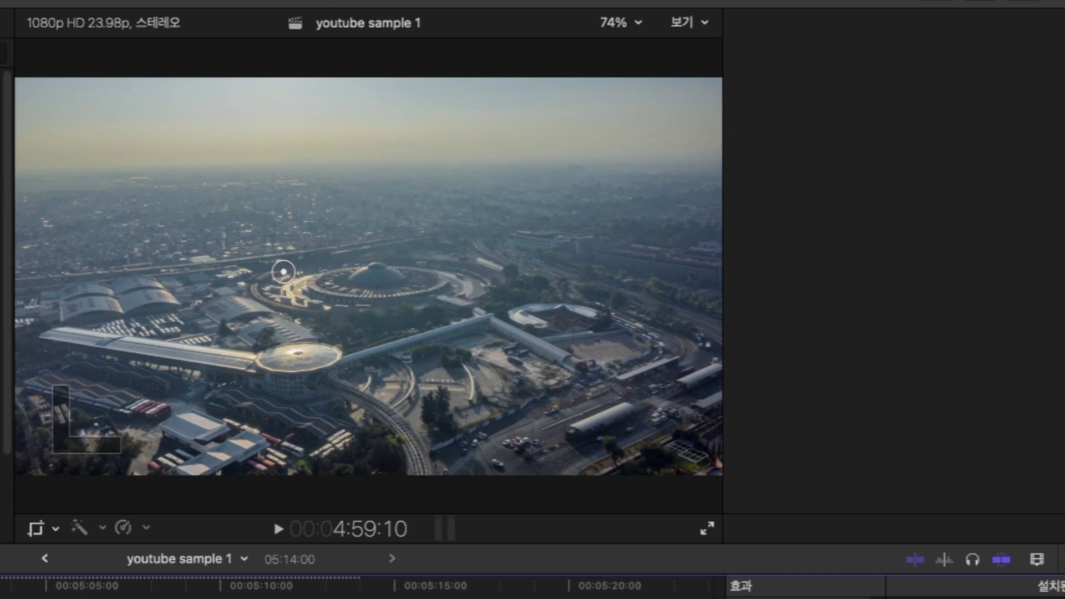
click(284, 271)
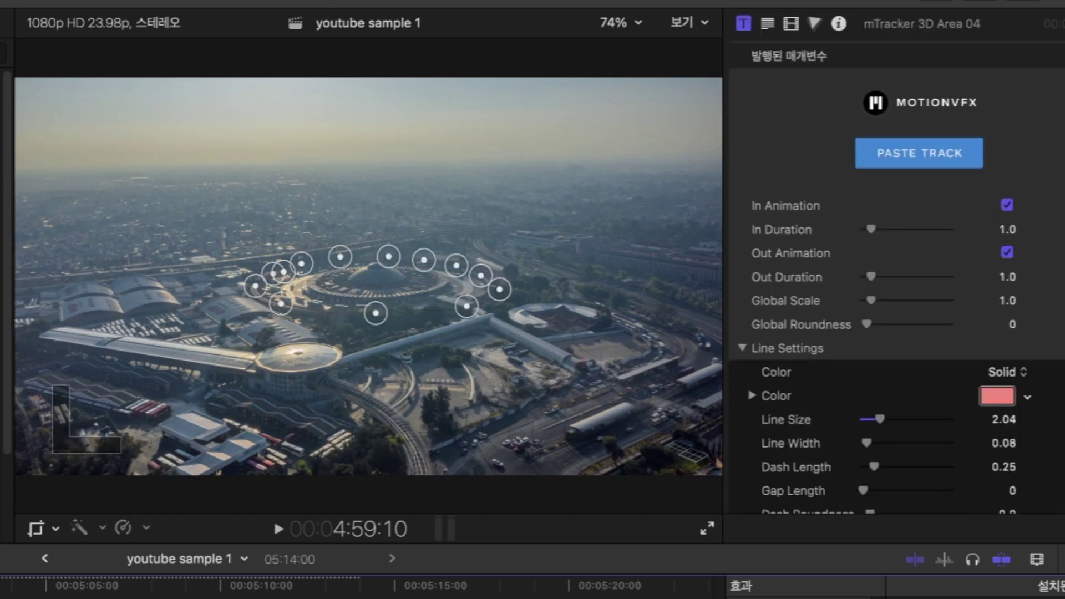
key(space)
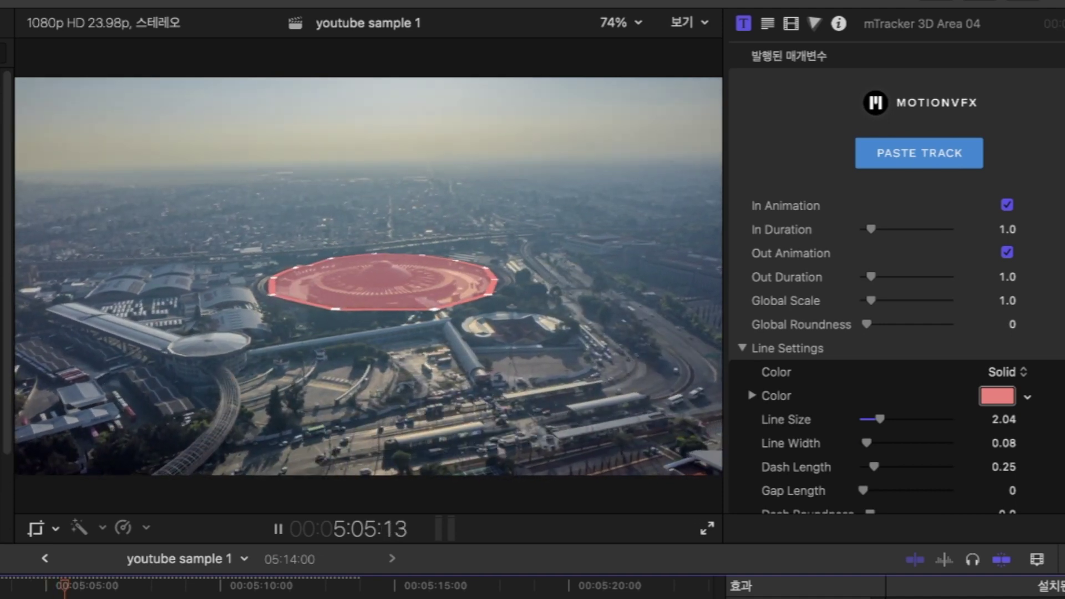
key(space)
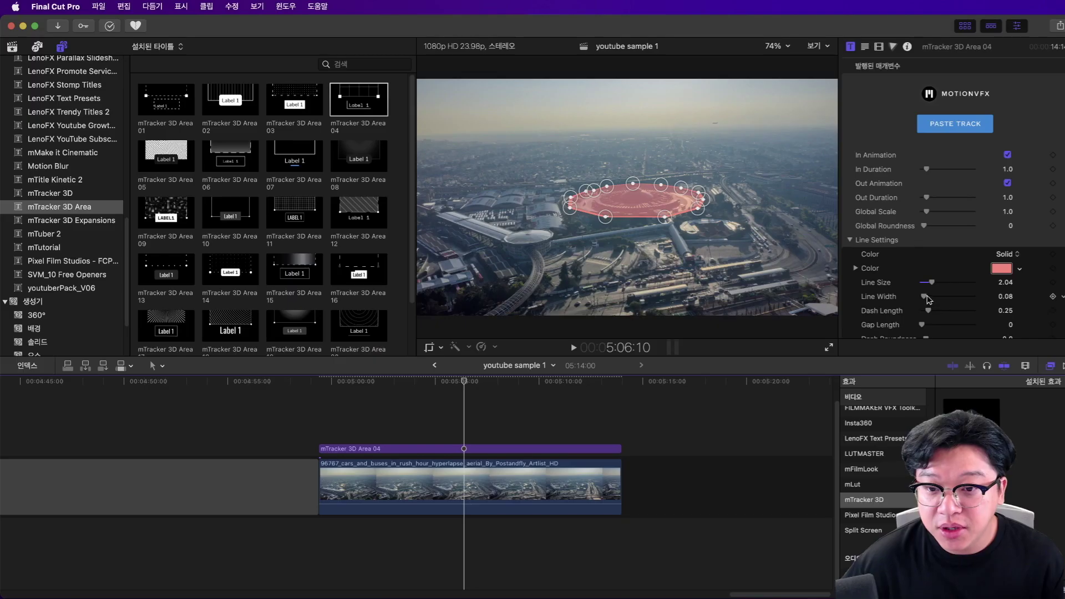
Reduce the area's line width to 0.02 and change the Label 1 text to 행사장
drag(866, 444, 870, 451)
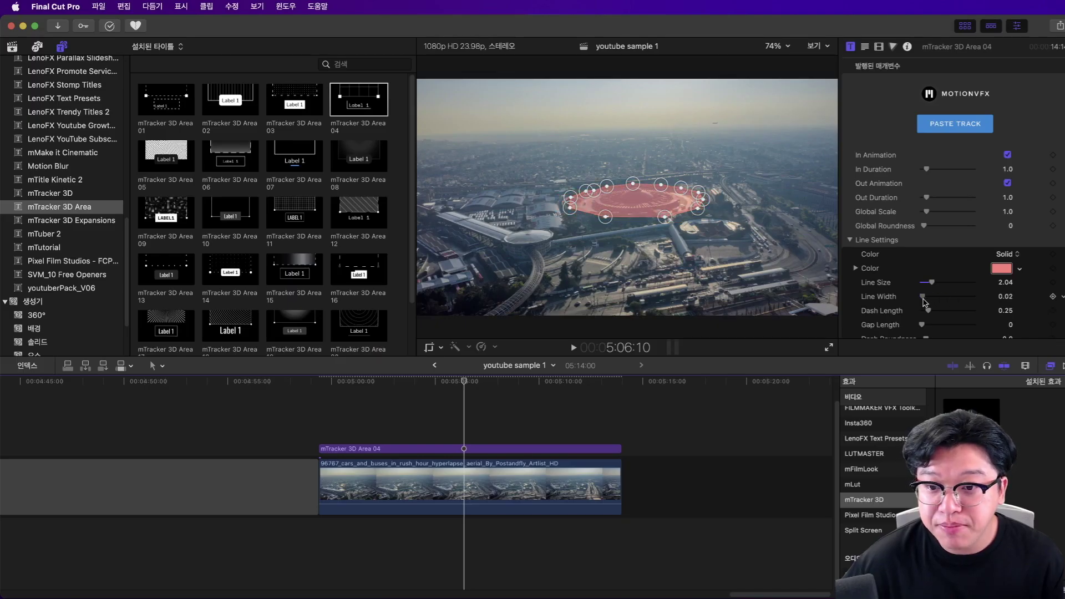
scroll(927, 301, down, 15)
click(982, 283)
key(super+a)
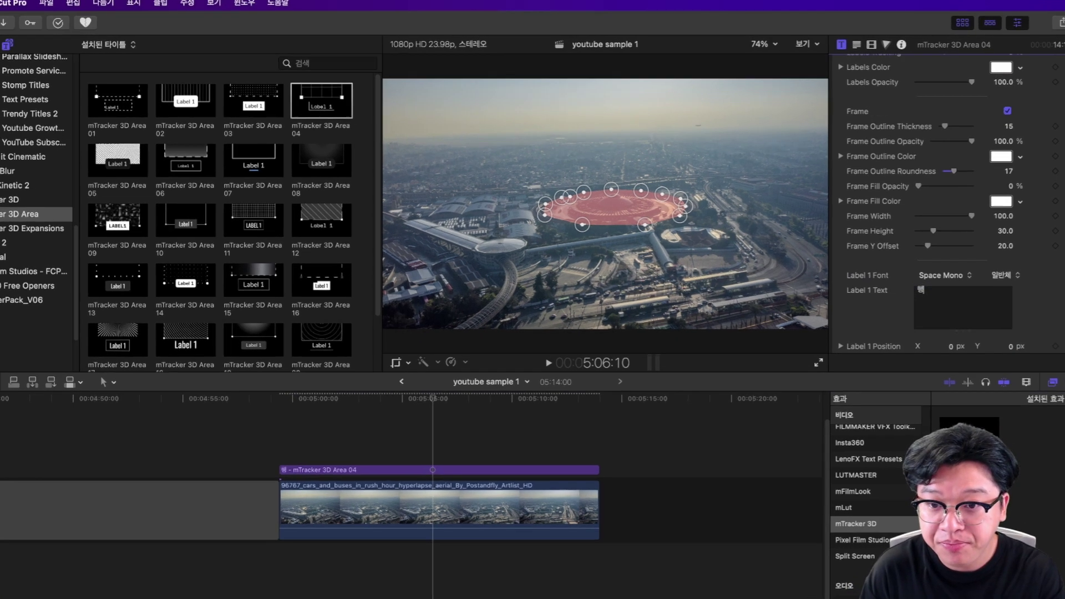
text(행사장)
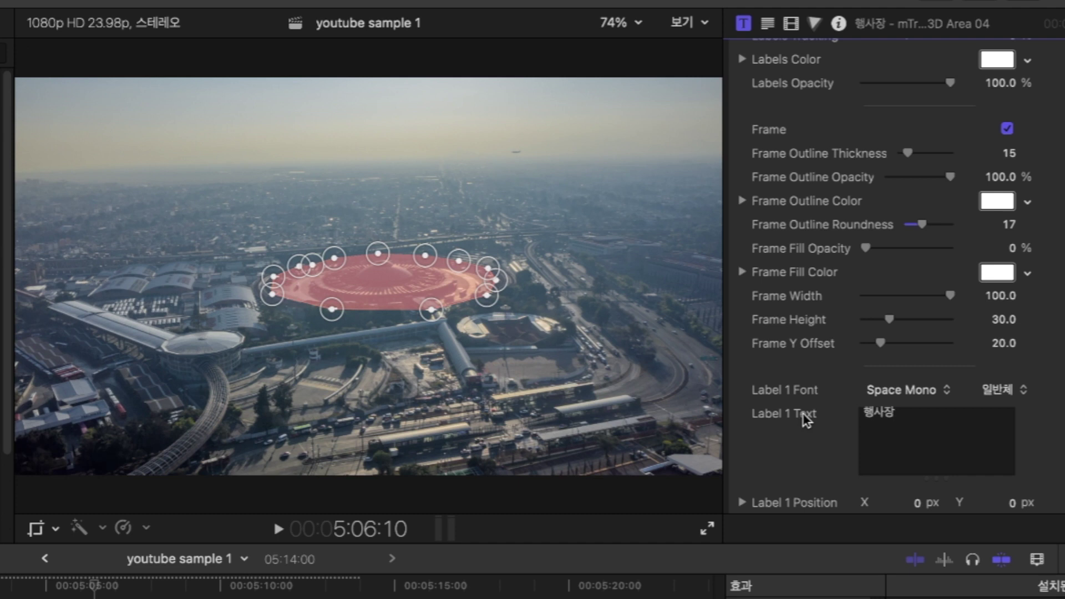
Try Label 1 on the path's lower-right edge and on its bottom edge
click(465, 306)
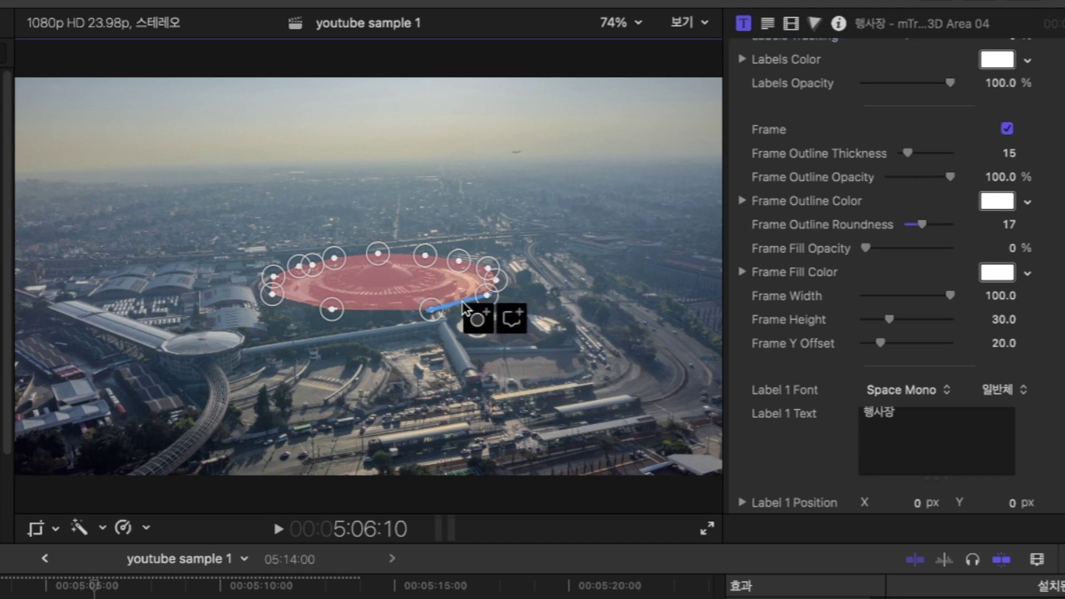
click(507, 328)
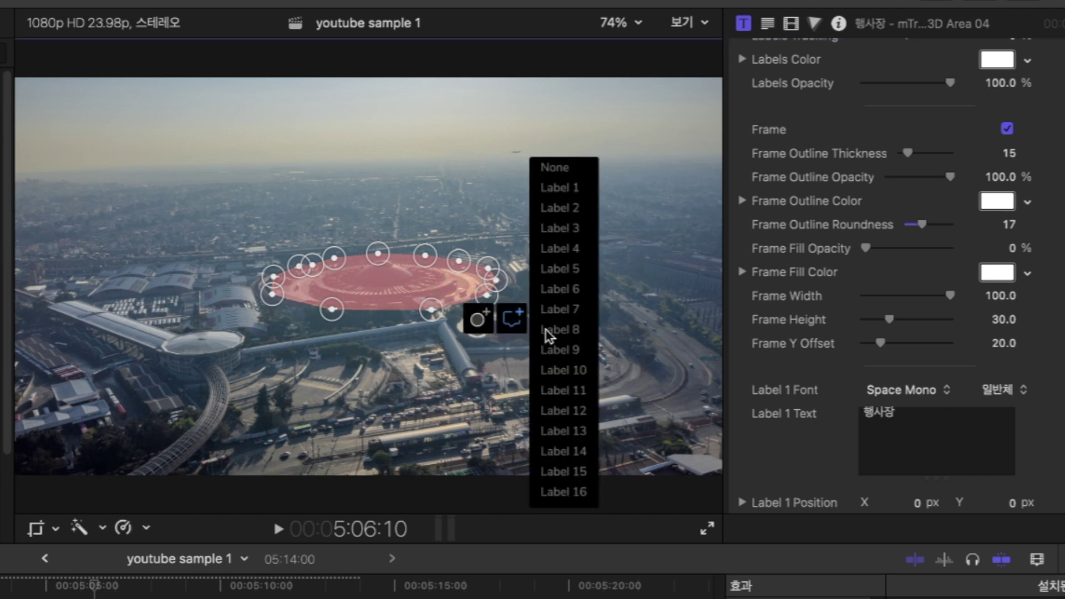
click(577, 189)
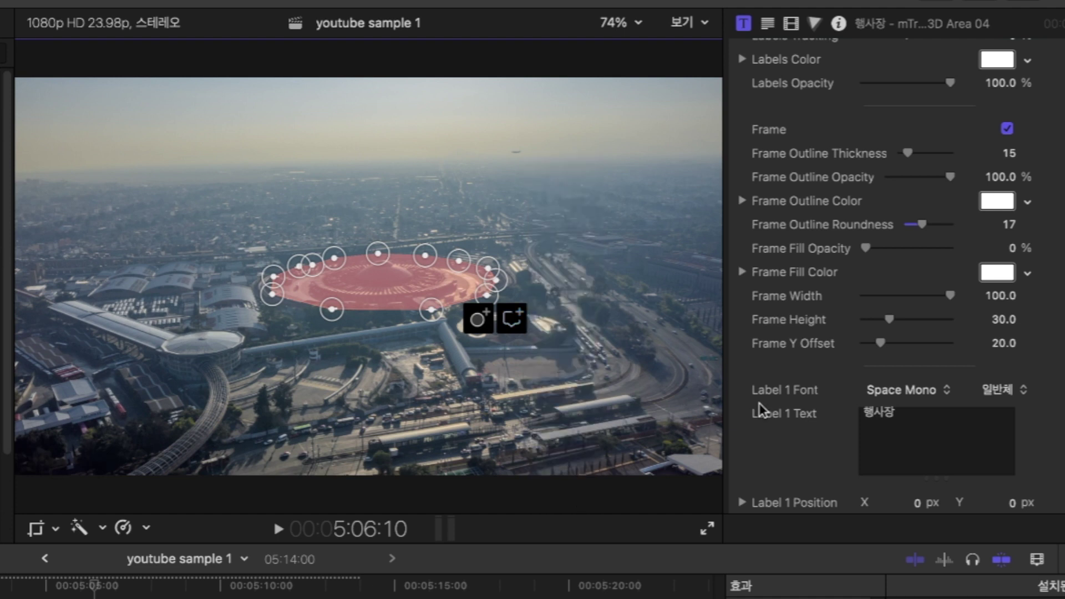
click(510, 319)
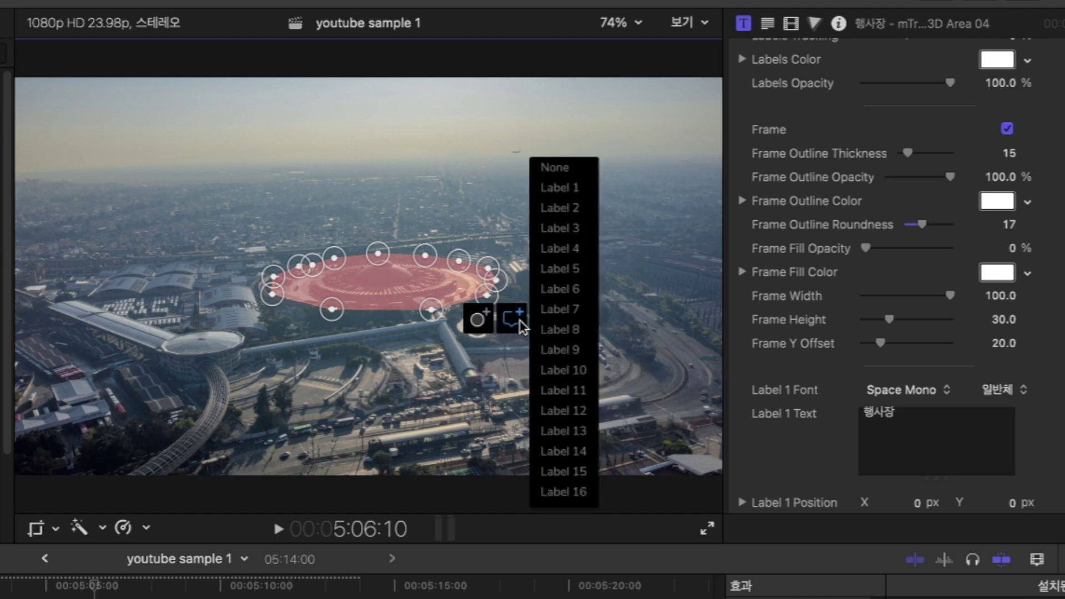
click(566, 189)
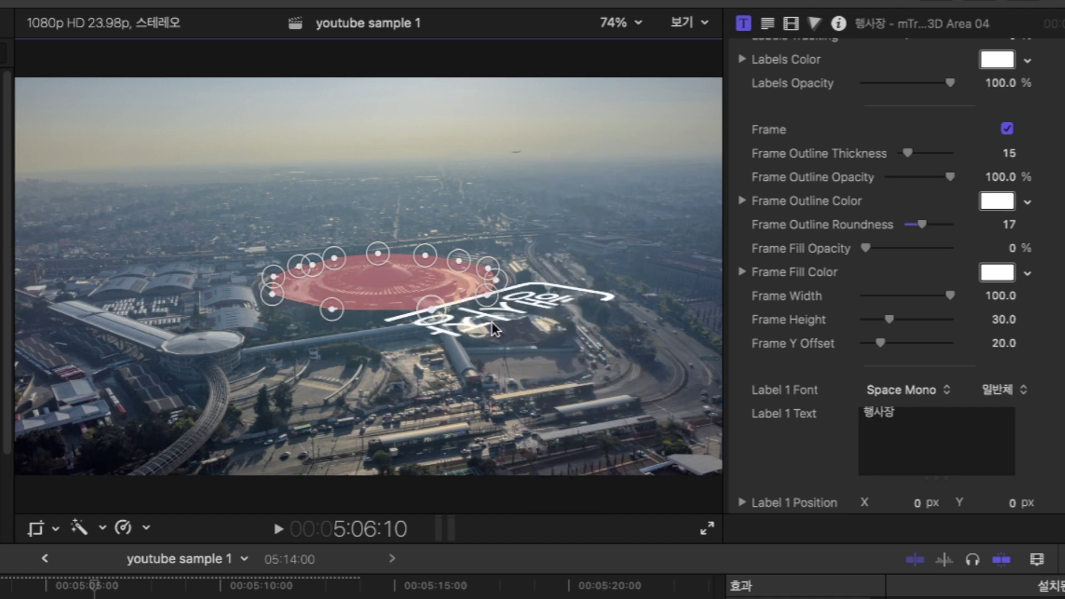
mouse_move(377, 324)
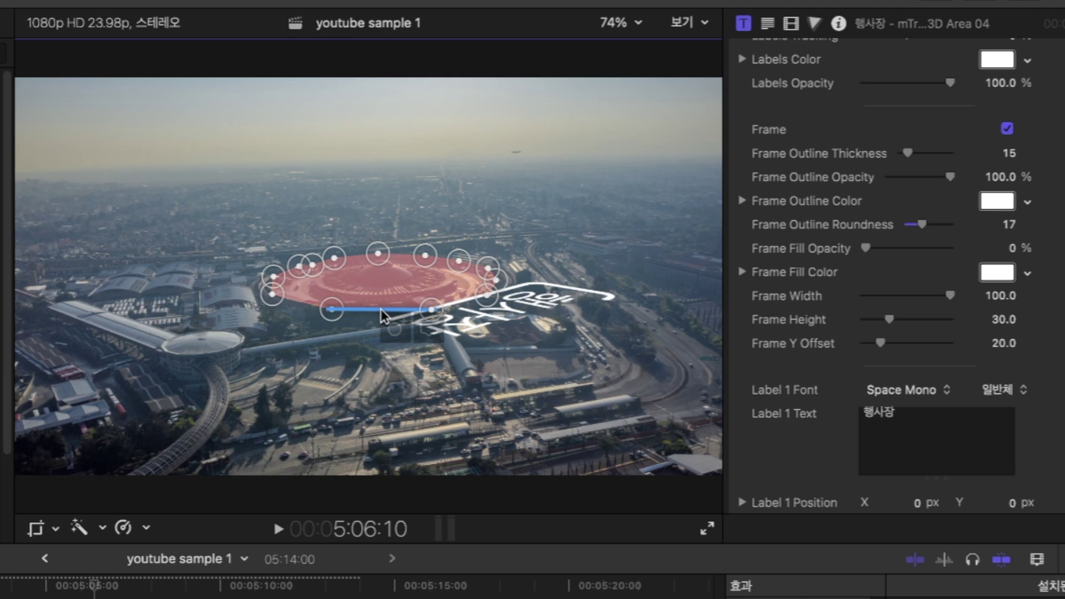
click(429, 328)
click(495, 192)
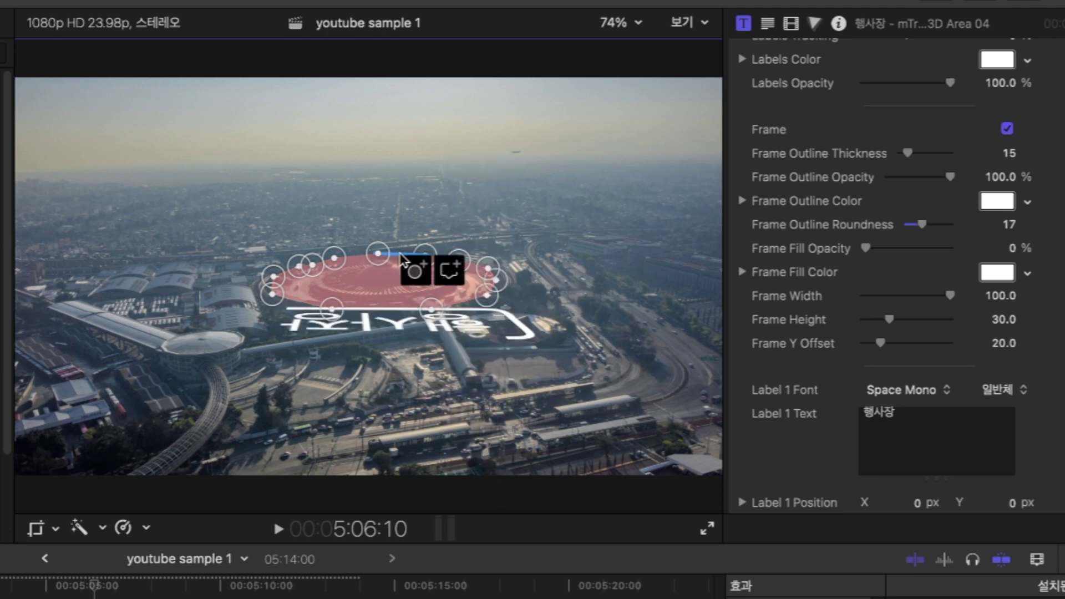
Attach Label 1 to the path's top edge and delete the label's text
click(449, 271)
click(506, 190)
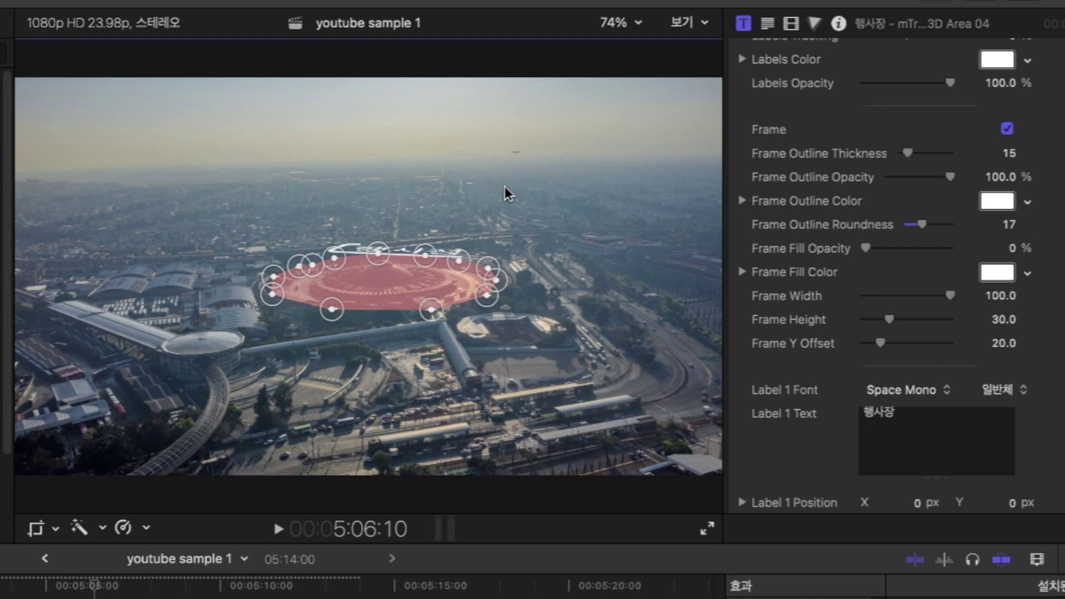
click(973, 427)
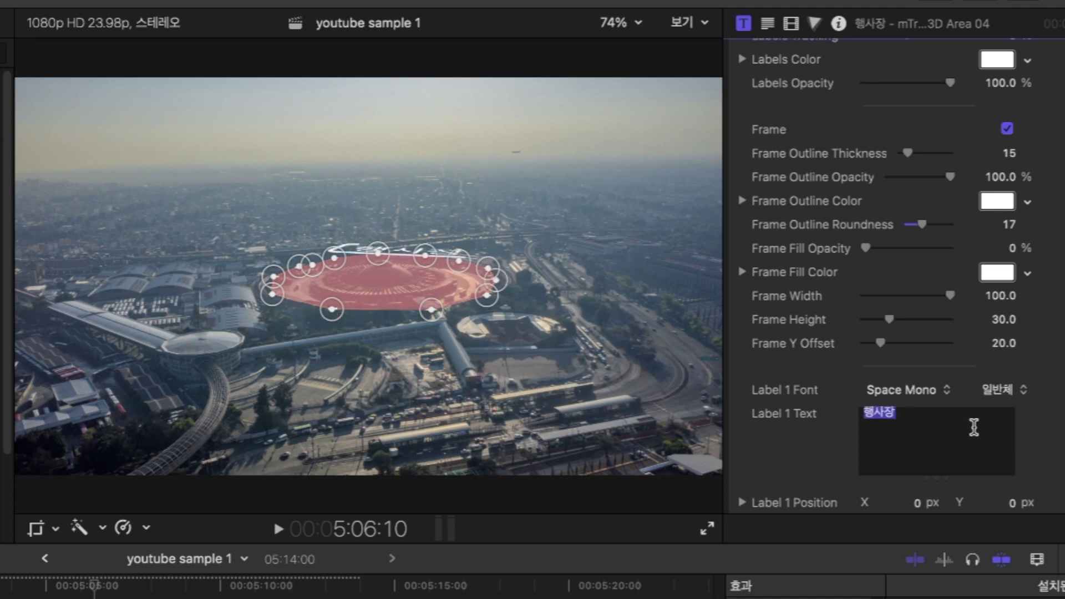
key(BackSpace)
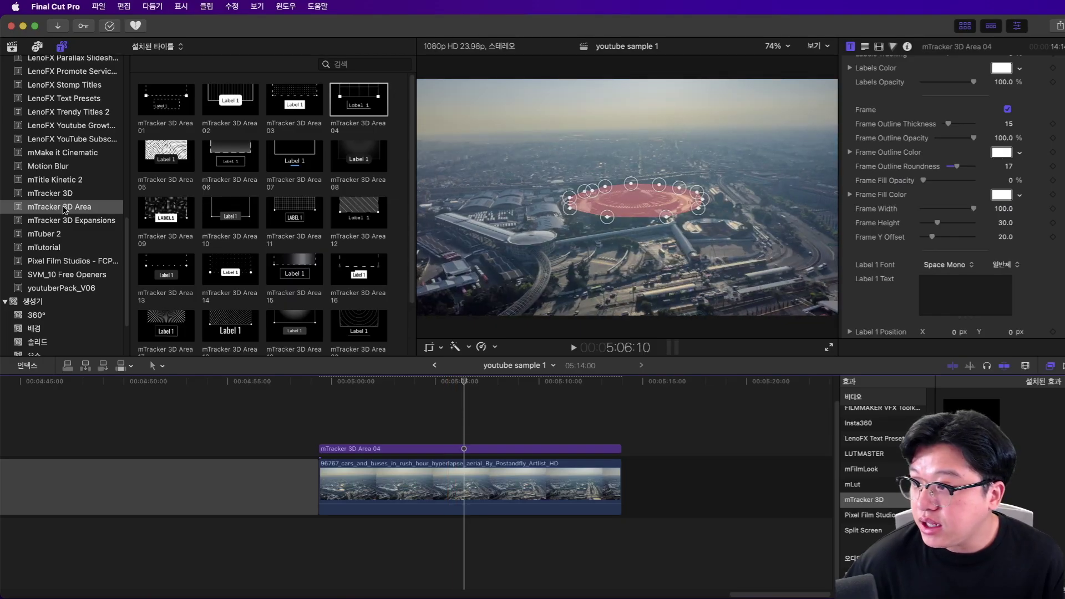
Add the Pointer 01 title from the mTracker 3D collection above the area title, starting at the clip's beginning
click(82, 194)
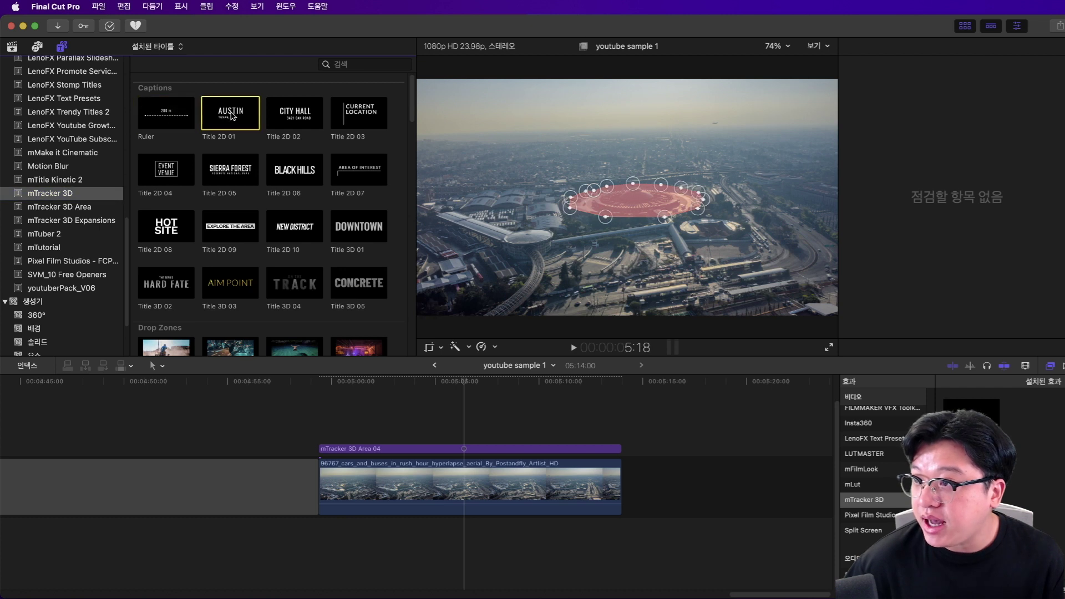
scroll(177, 222, down, 5)
click(170, 229)
drag(170, 229, 447, 411)
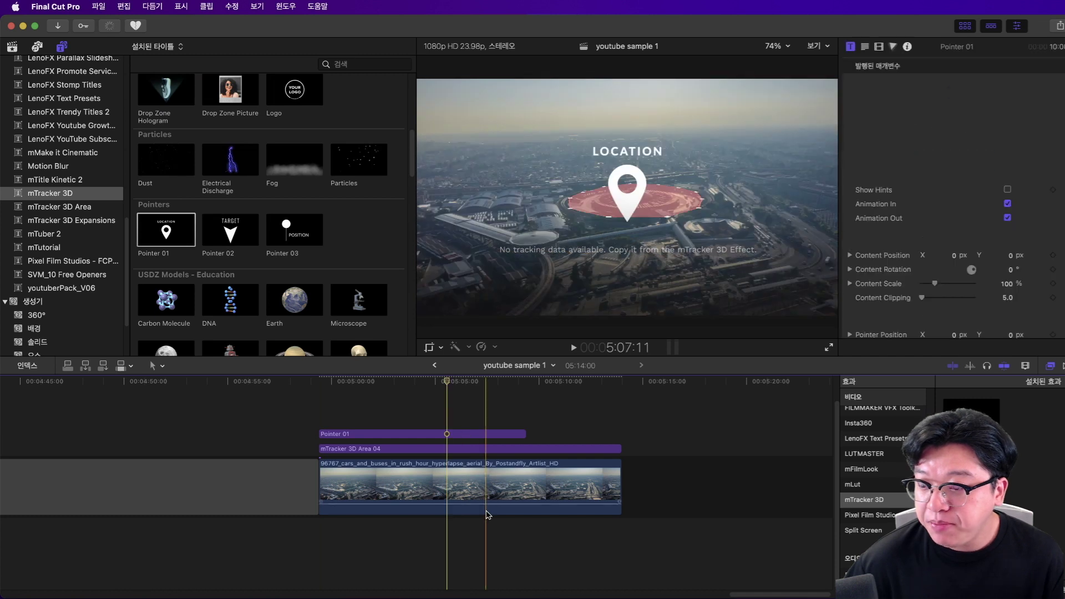
Copy the aerial clip's mTracker 3D tracking data and paste it into the Pointer 01 title
click(500, 493)
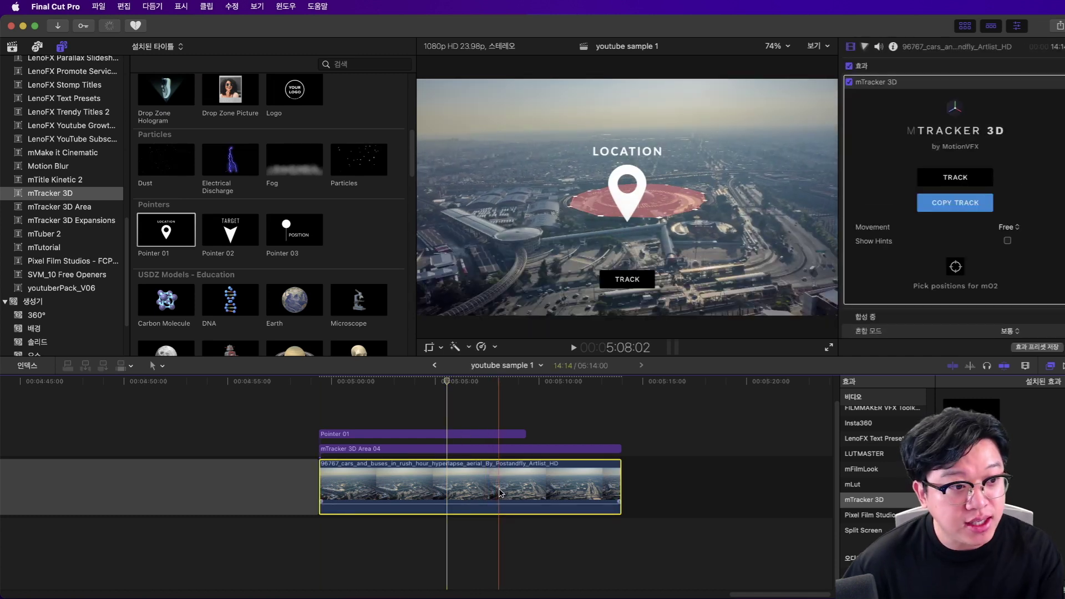
click(455, 435)
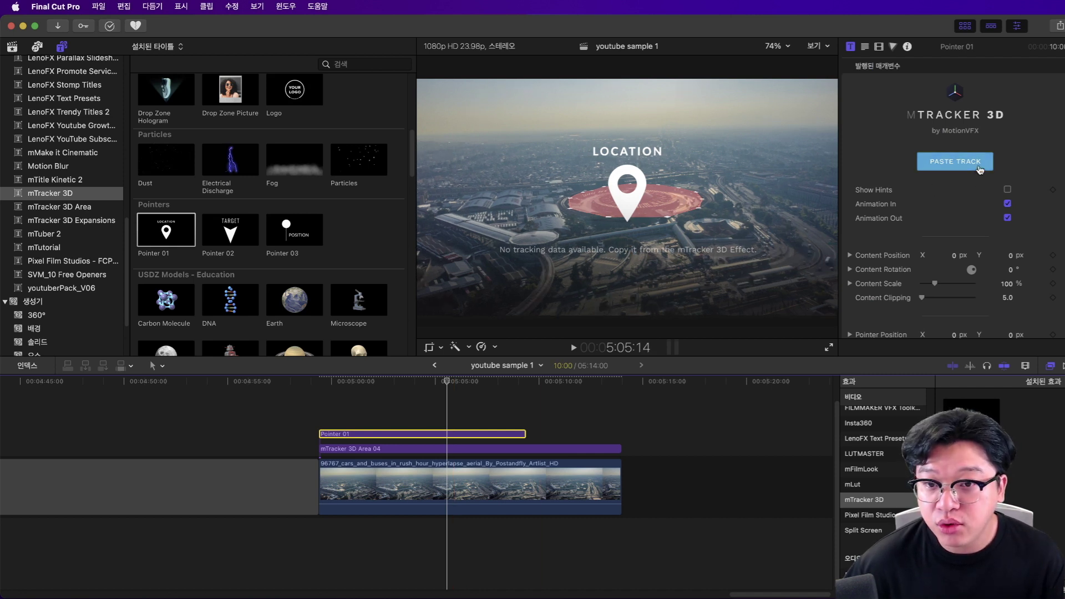
click(980, 170)
click(896, 251)
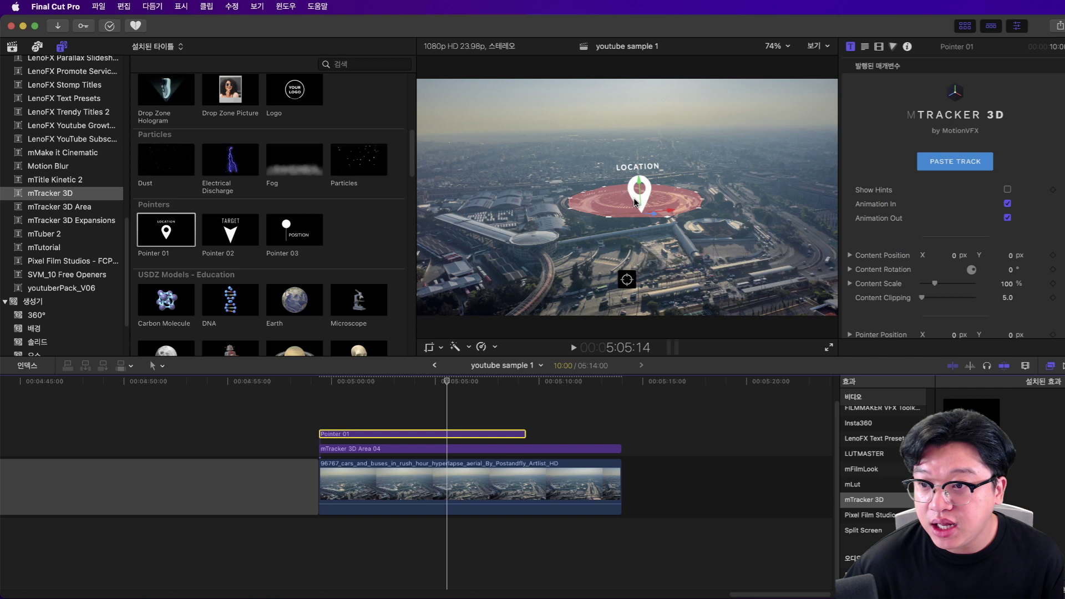
Move the tracked location pointer to the red area's right-hand edge and play the clip from its beginning to check the tracking
click(645, 188)
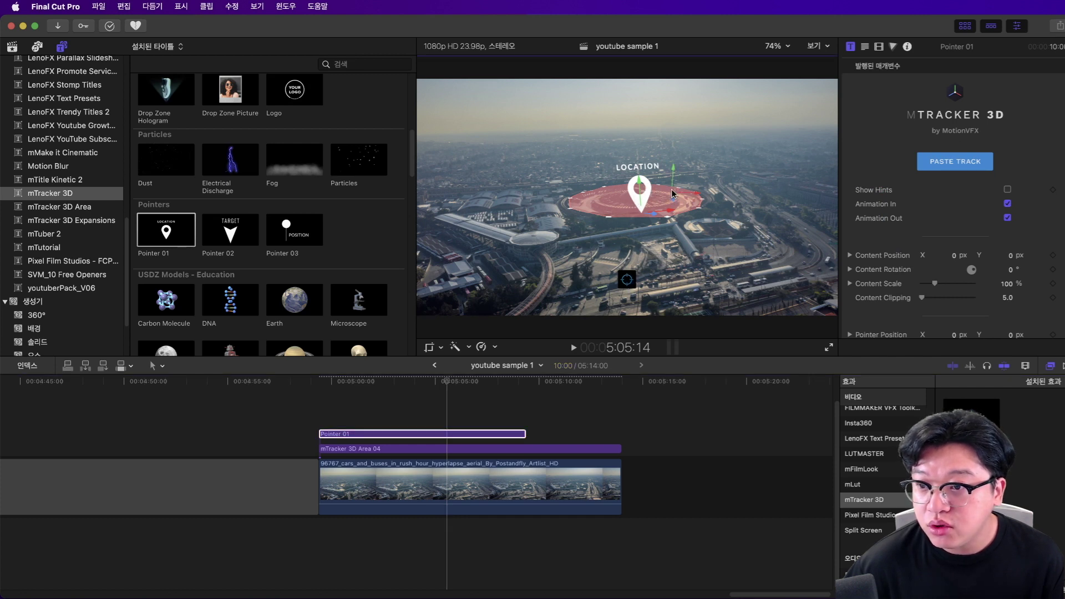
click(673, 192)
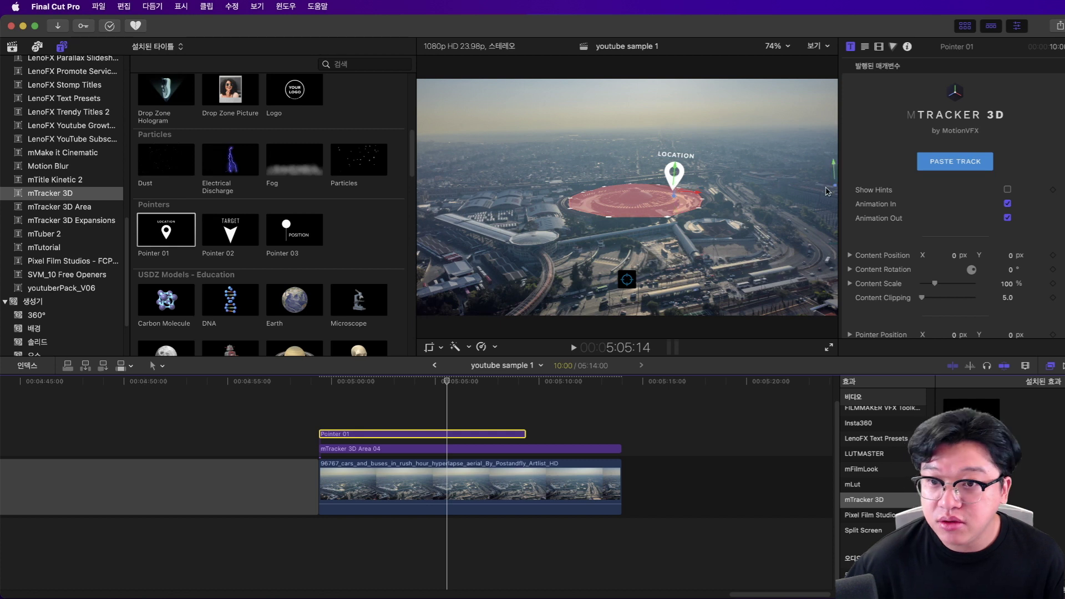
click(320, 412)
key(space)
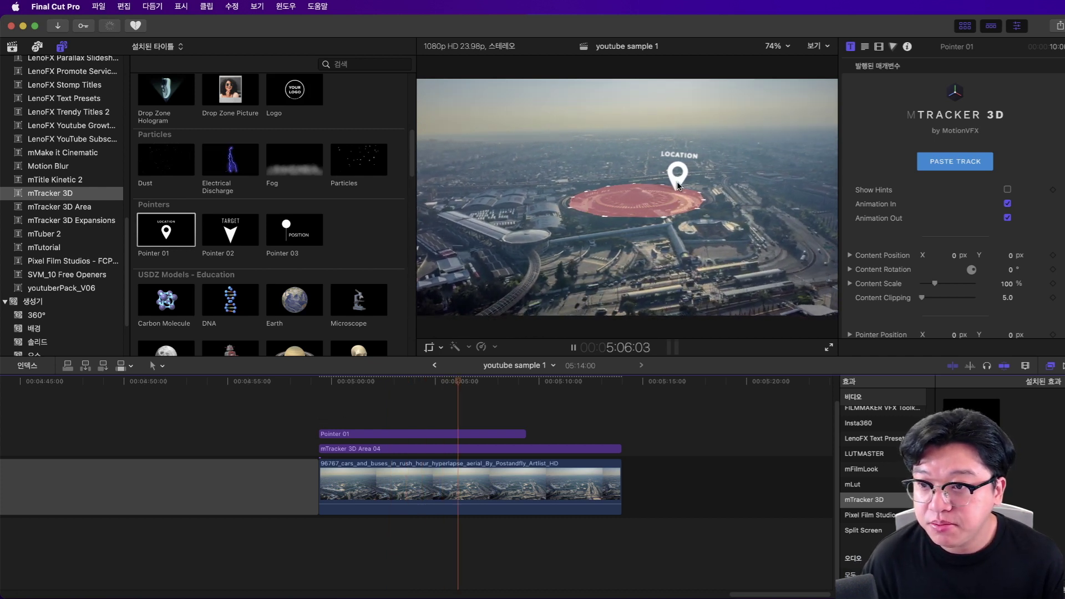
key(space)
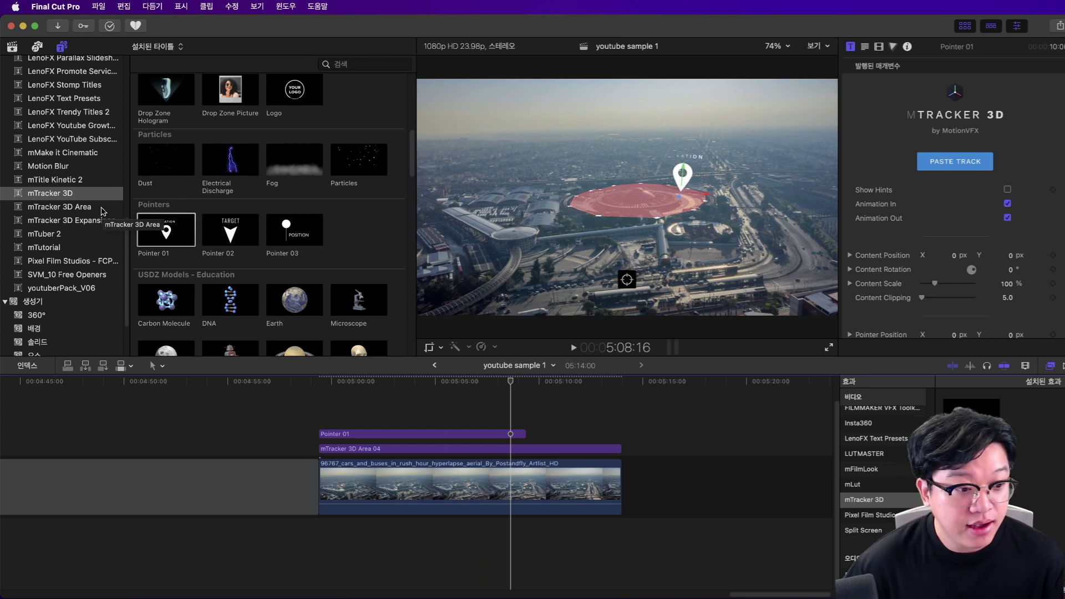
Select the aerial traffic clip beneath the titles to show its mTracker 3D effect settings
click(552, 481)
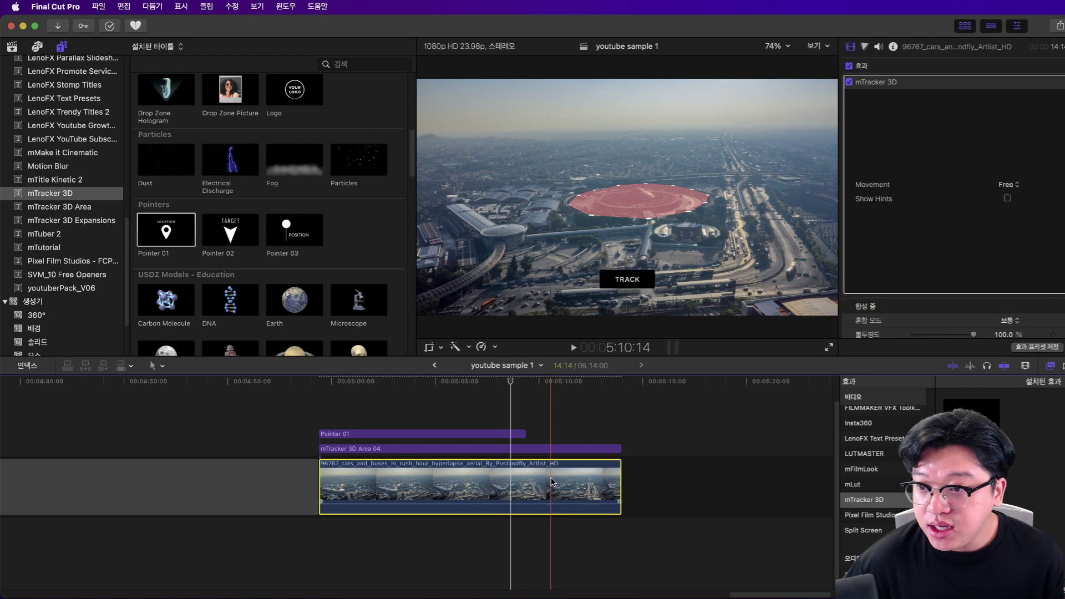